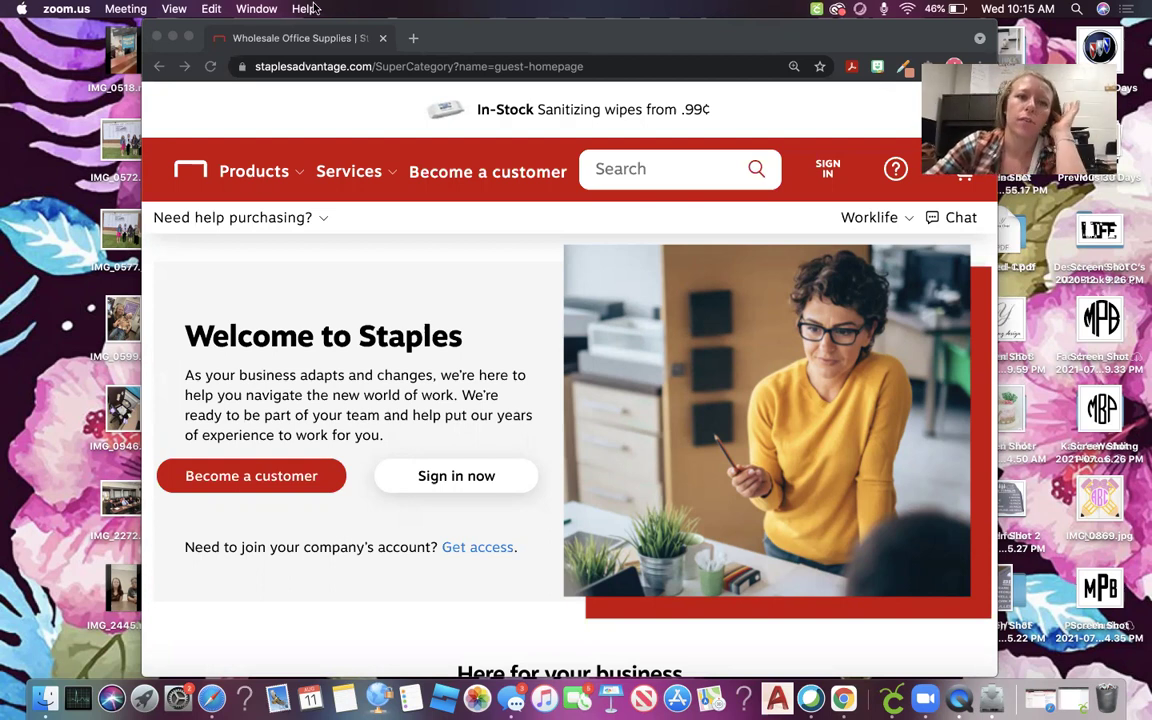
Step: Bring Chrome to the front and make the Staples guest homepage fill the screen
left_click(326, 38)
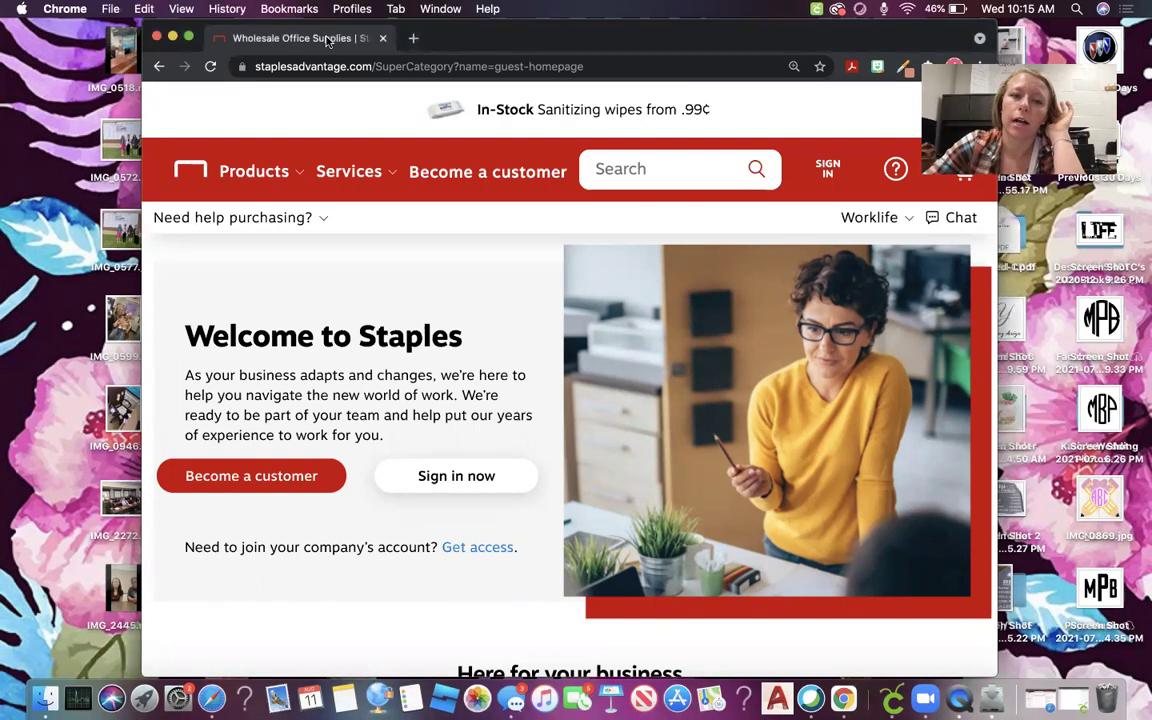
left_click(312, 62)
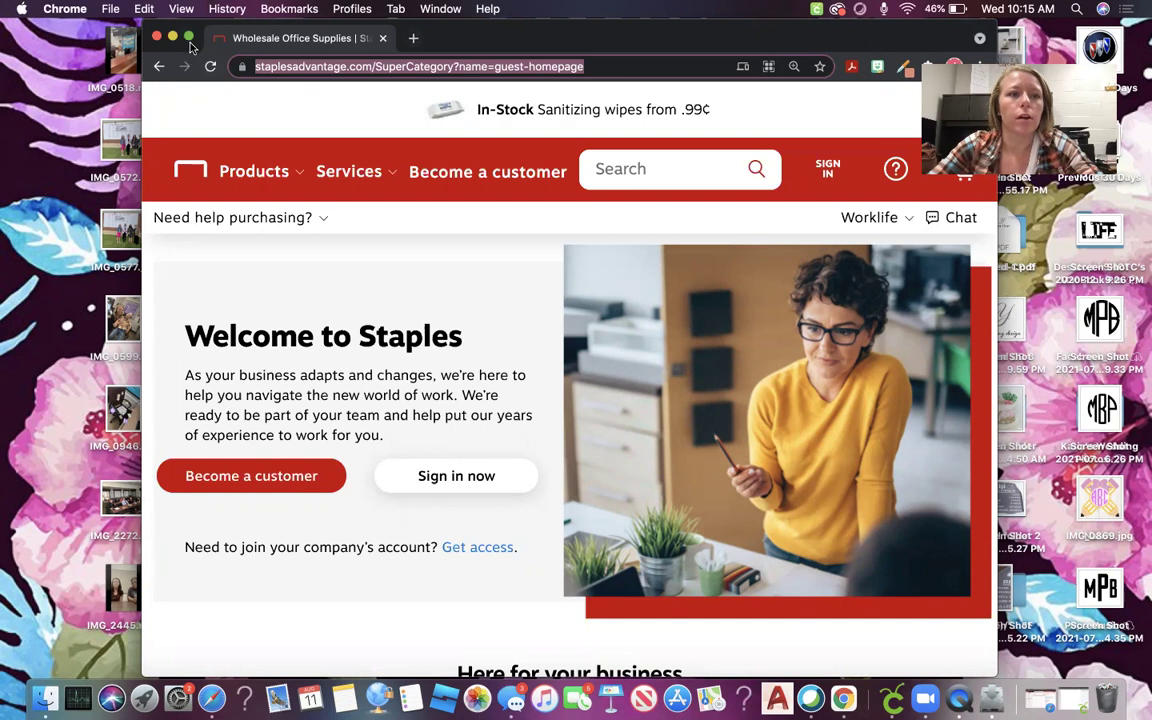
left_click(188, 37)
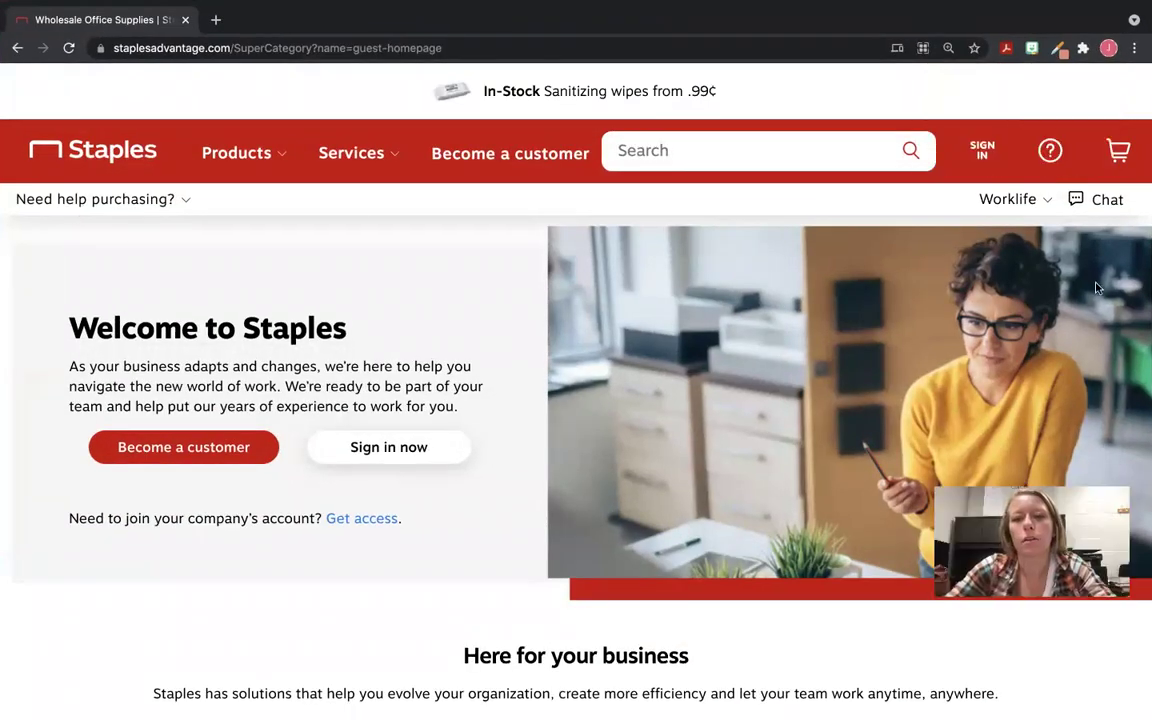
Step: Sign in to the school's business account with its user ID and the account password
left_click(982, 152)
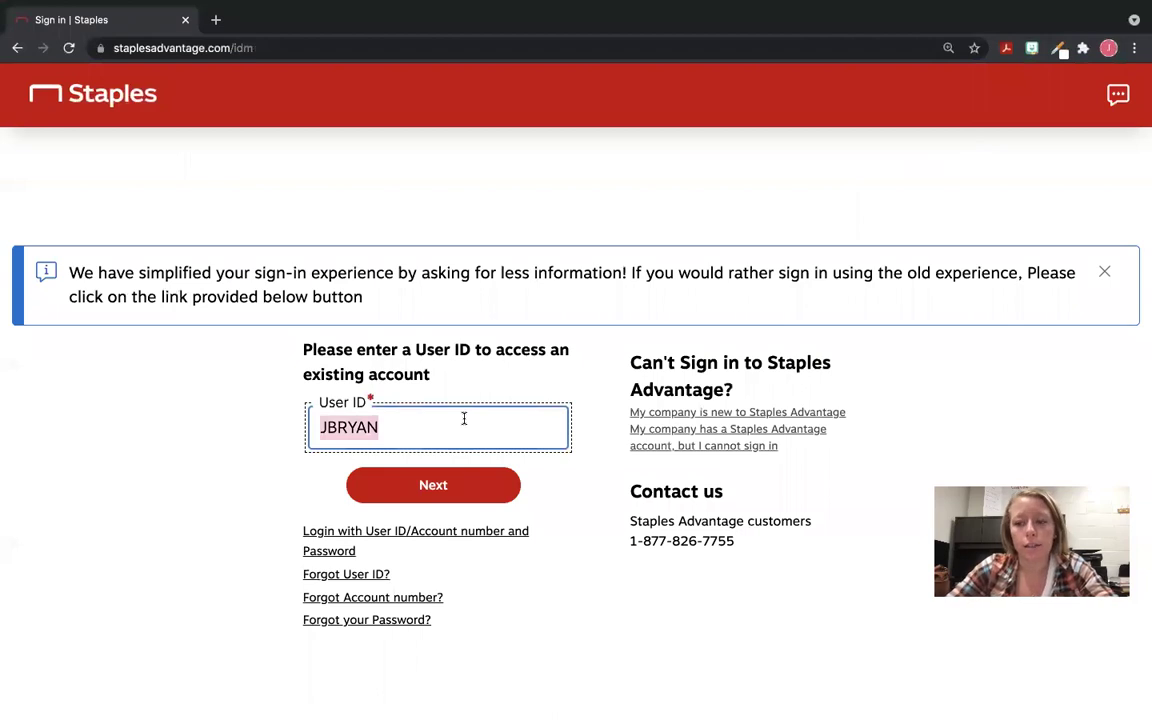
left_click(451, 482)
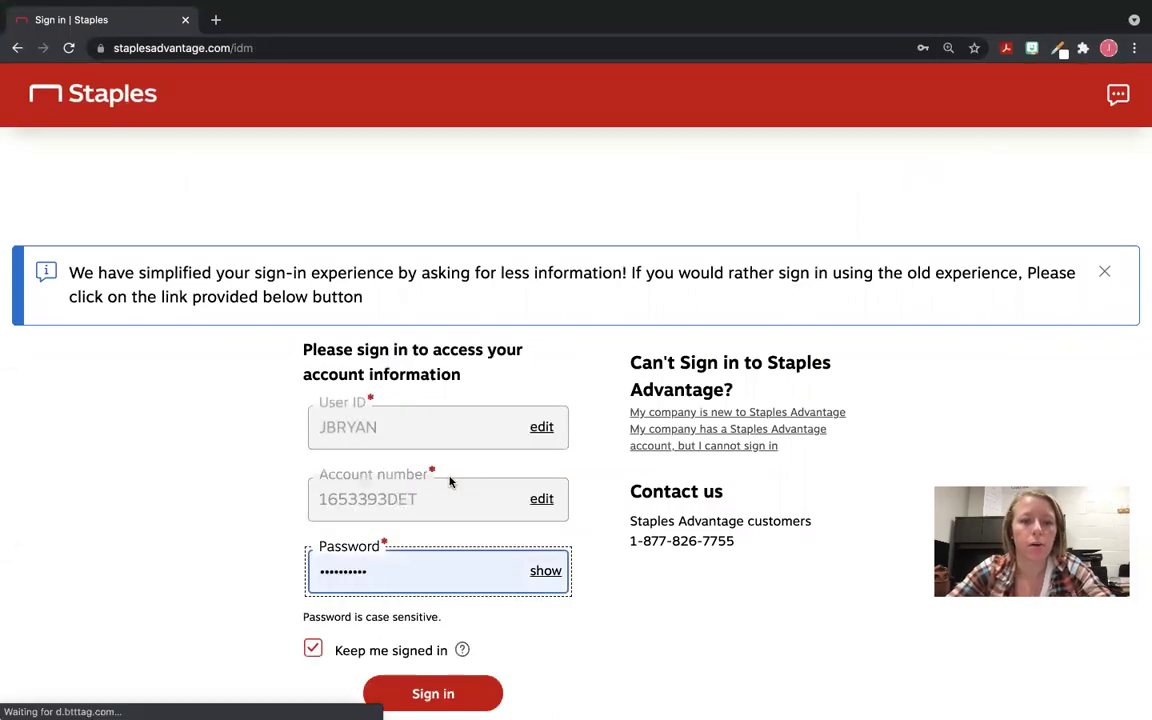
scroll(450, 480, "down", 3)
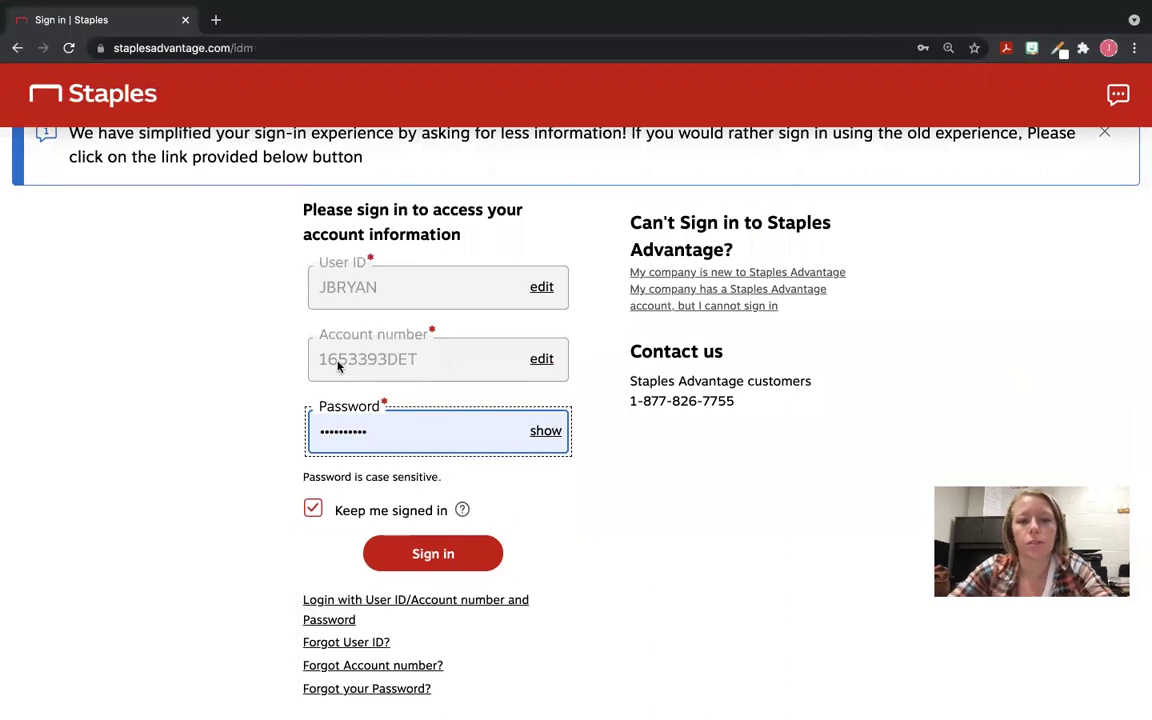
left_click(336, 367)
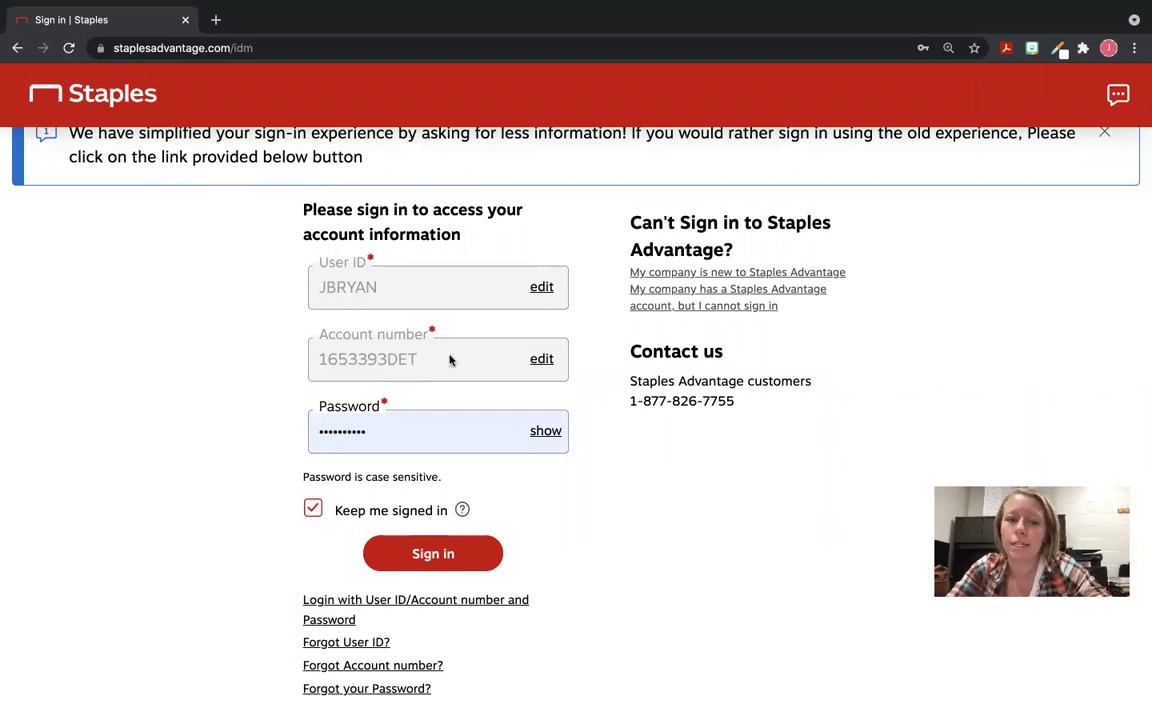
left_click(402, 440)
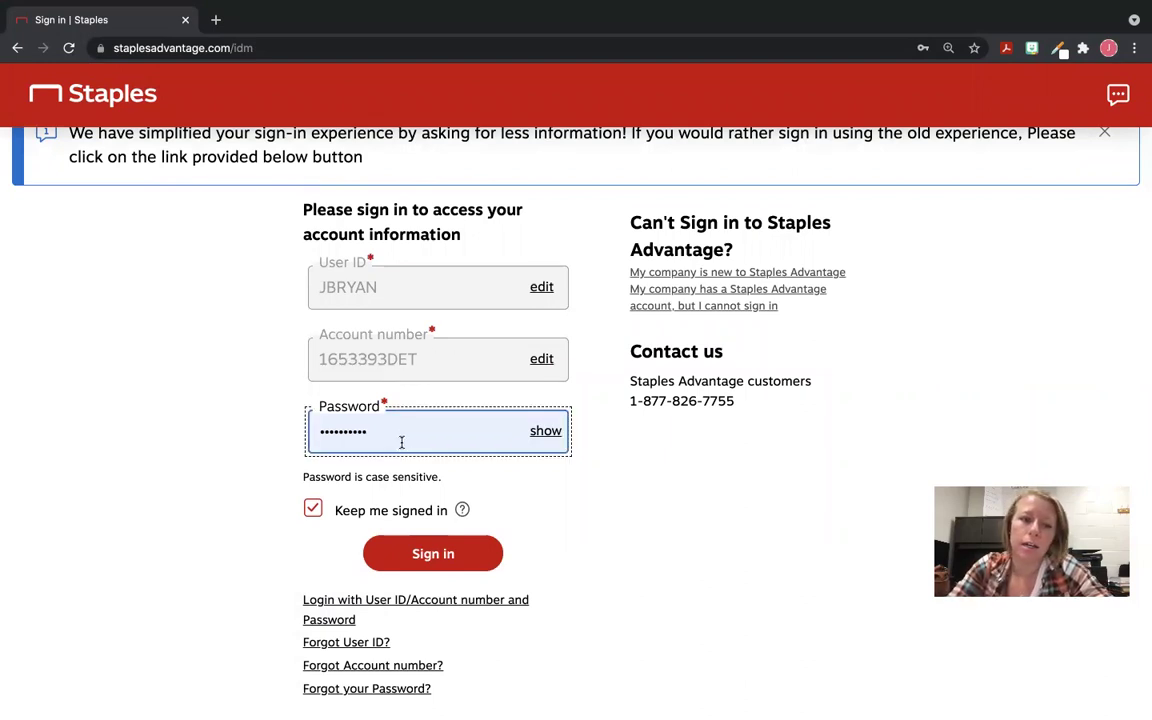
left_click(545, 432)
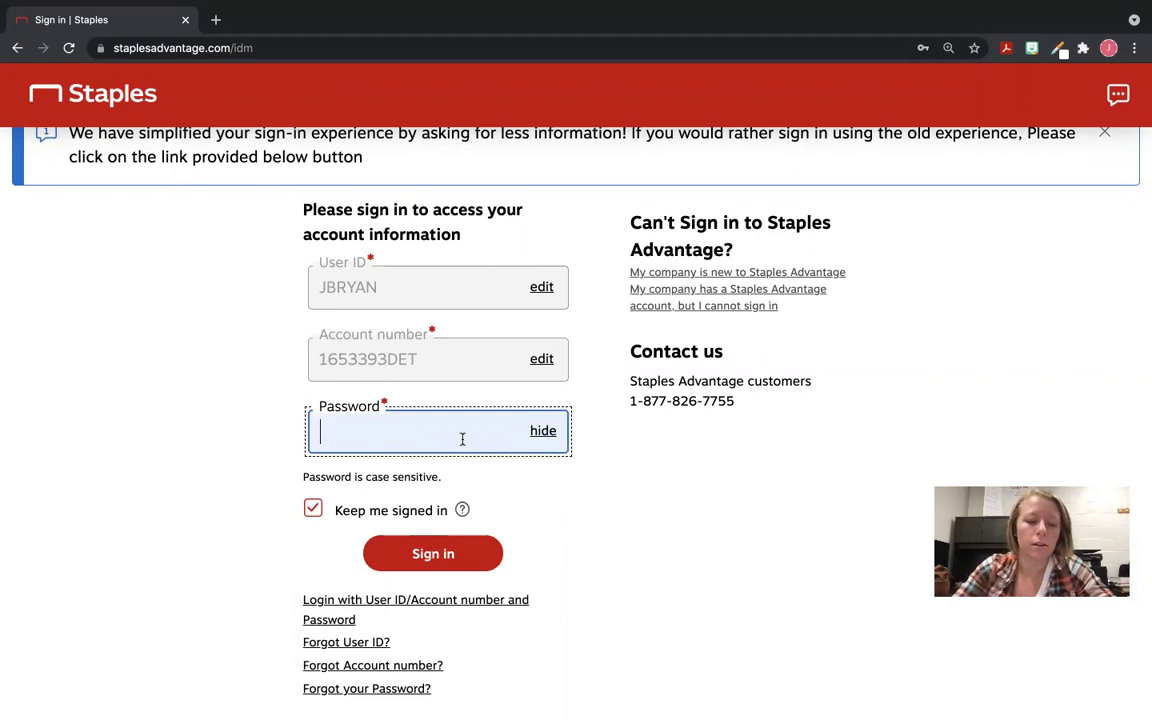
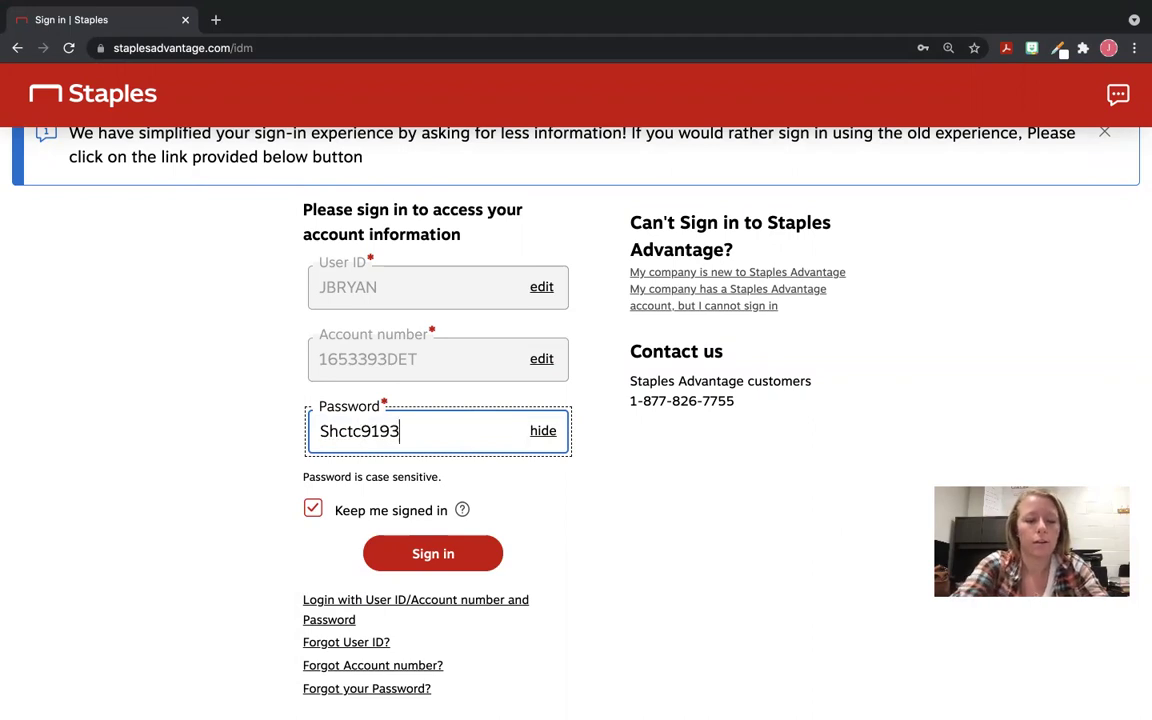
left_click(426, 551)
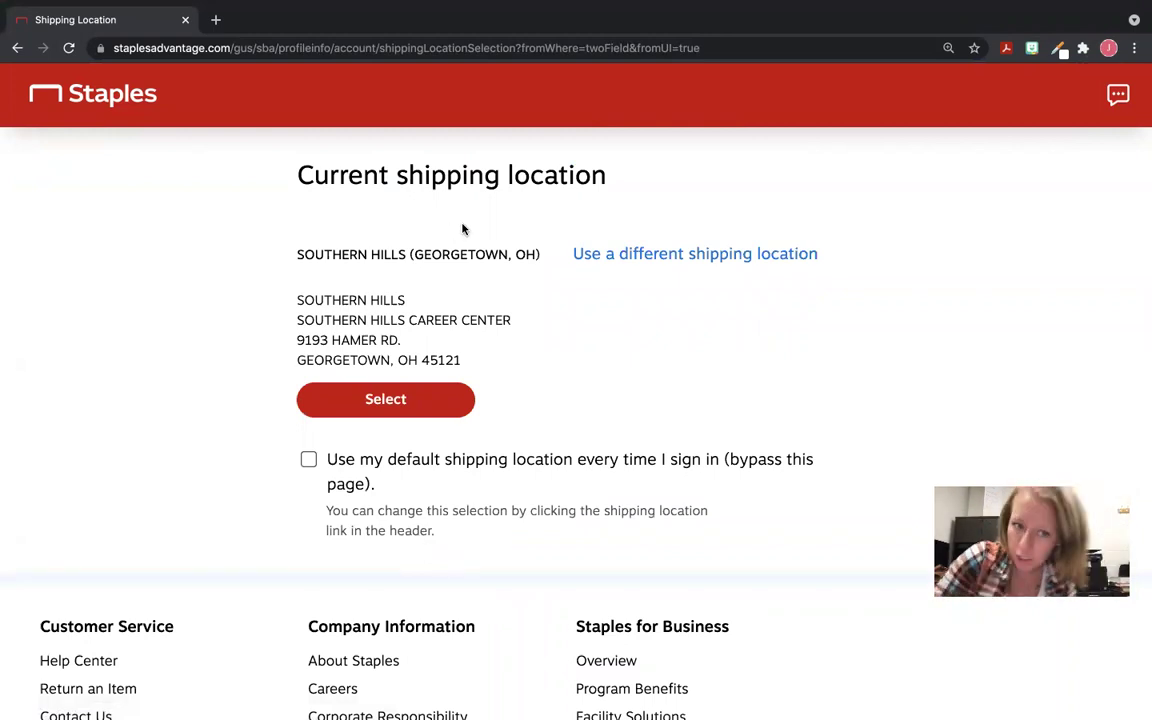
Step: Keep Southern Hills as shipping location and look over recent orders and frequently purchased items
left_click(418, 397)
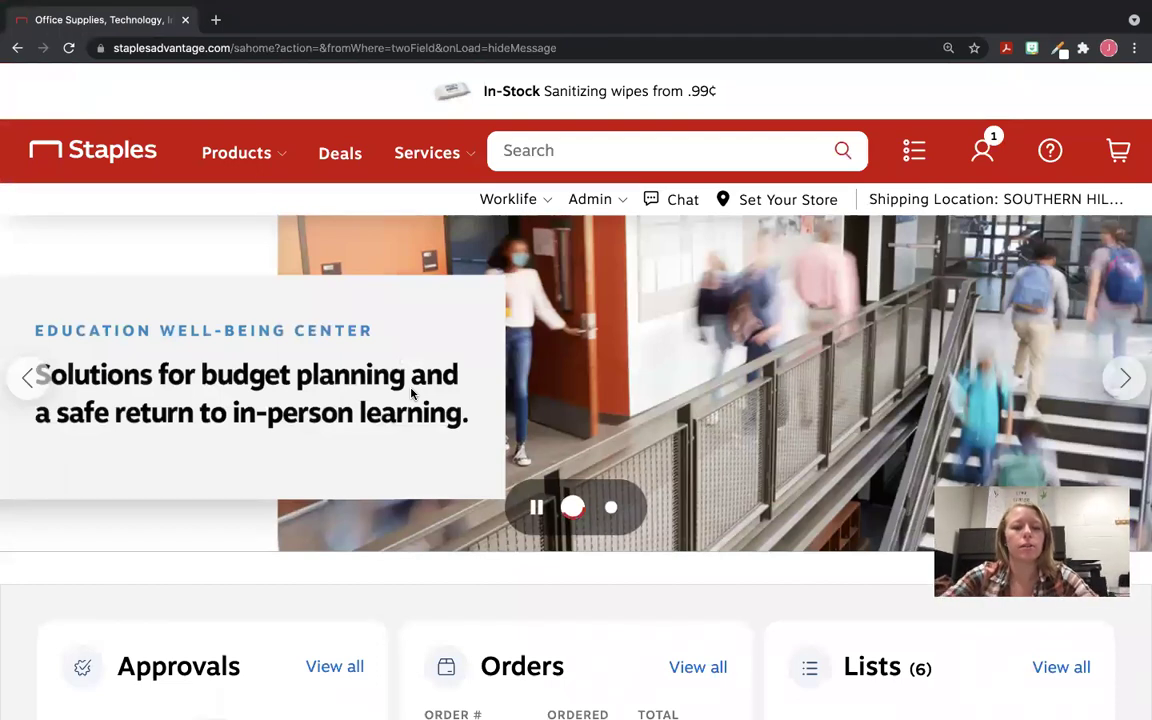
scroll(521, 388, "down", 3)
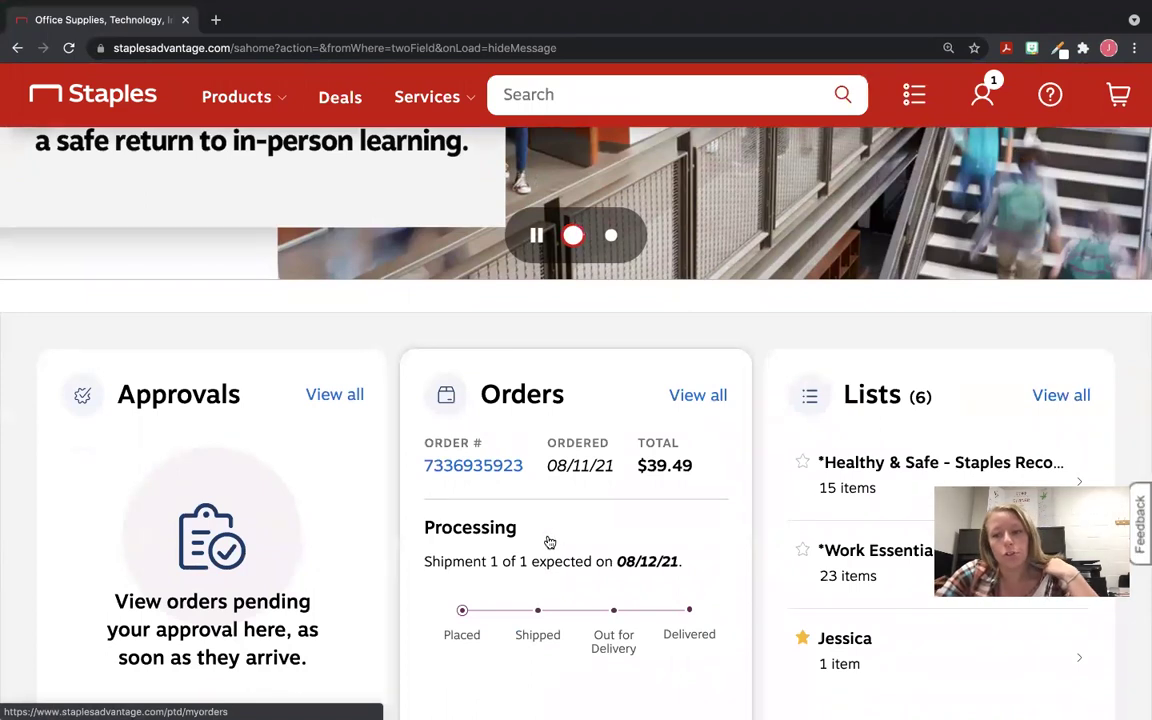
scroll(598, 571, "down", 2)
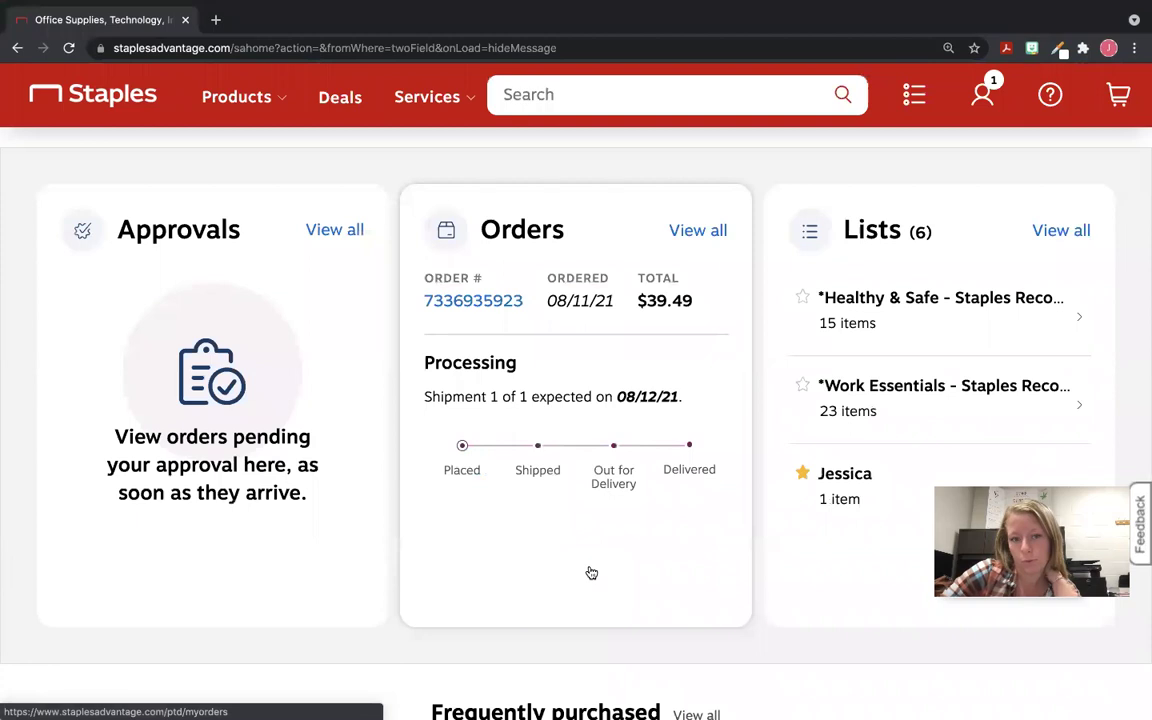
scroll(591, 572, "down", 1)
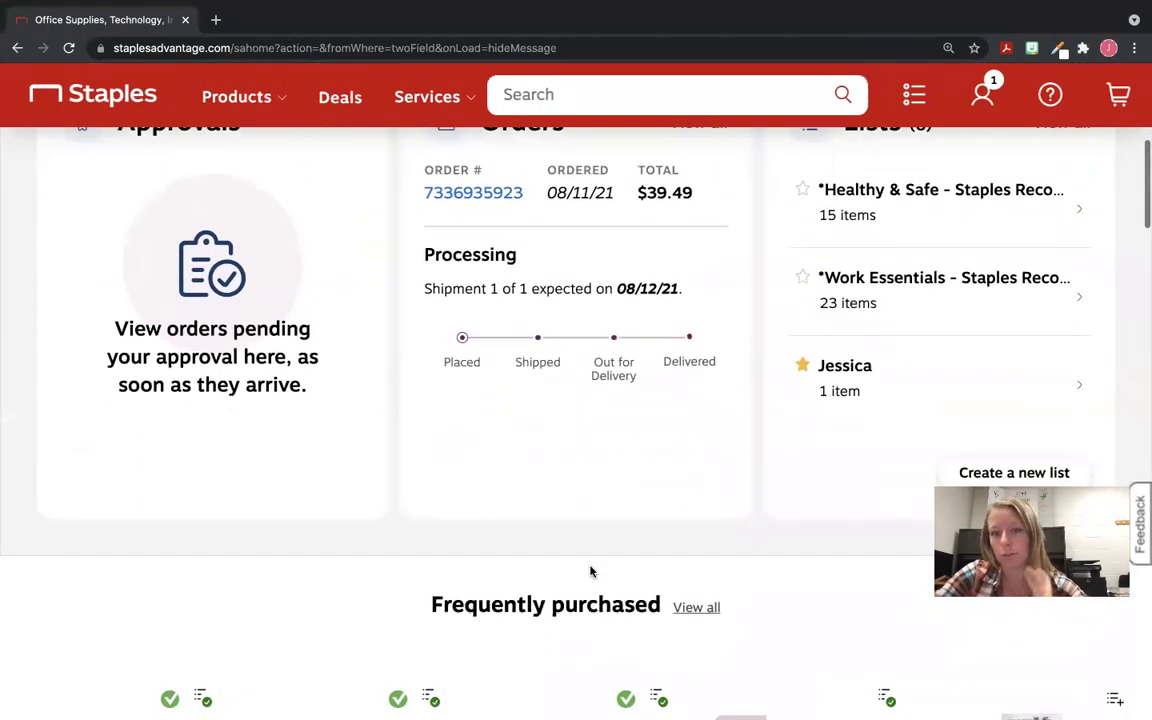
scroll(591, 572, "up", 1)
scroll(591, 572, "down", 3)
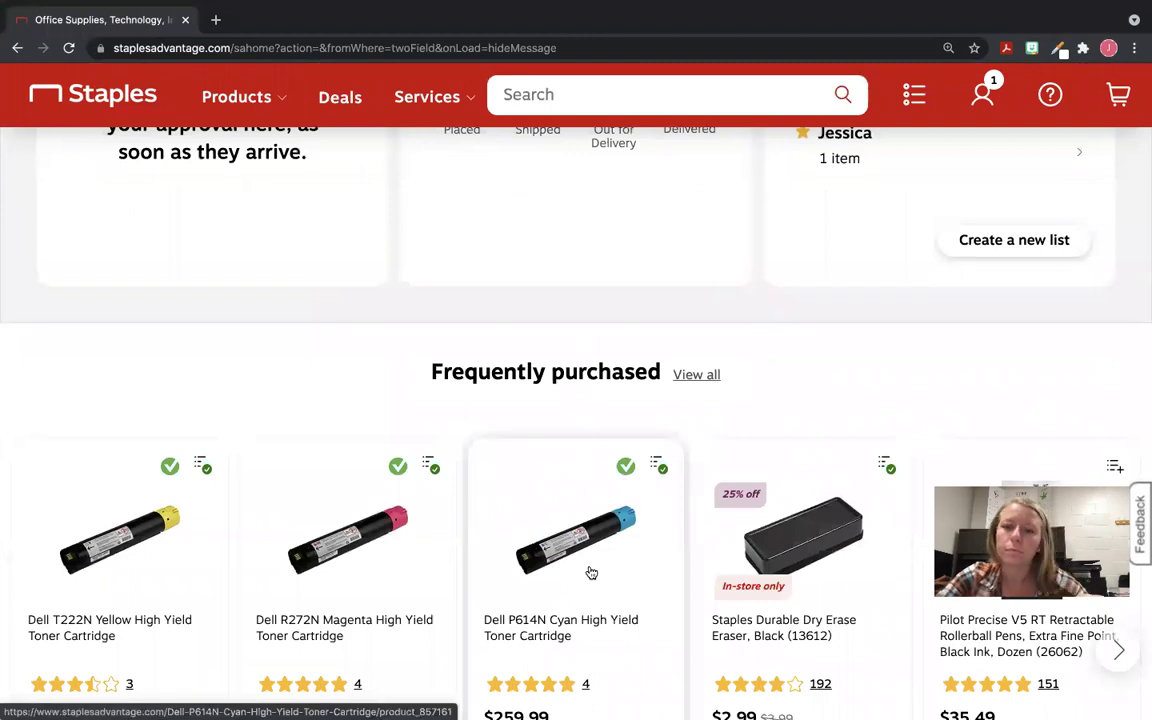
scroll(591, 572, "up", 8)
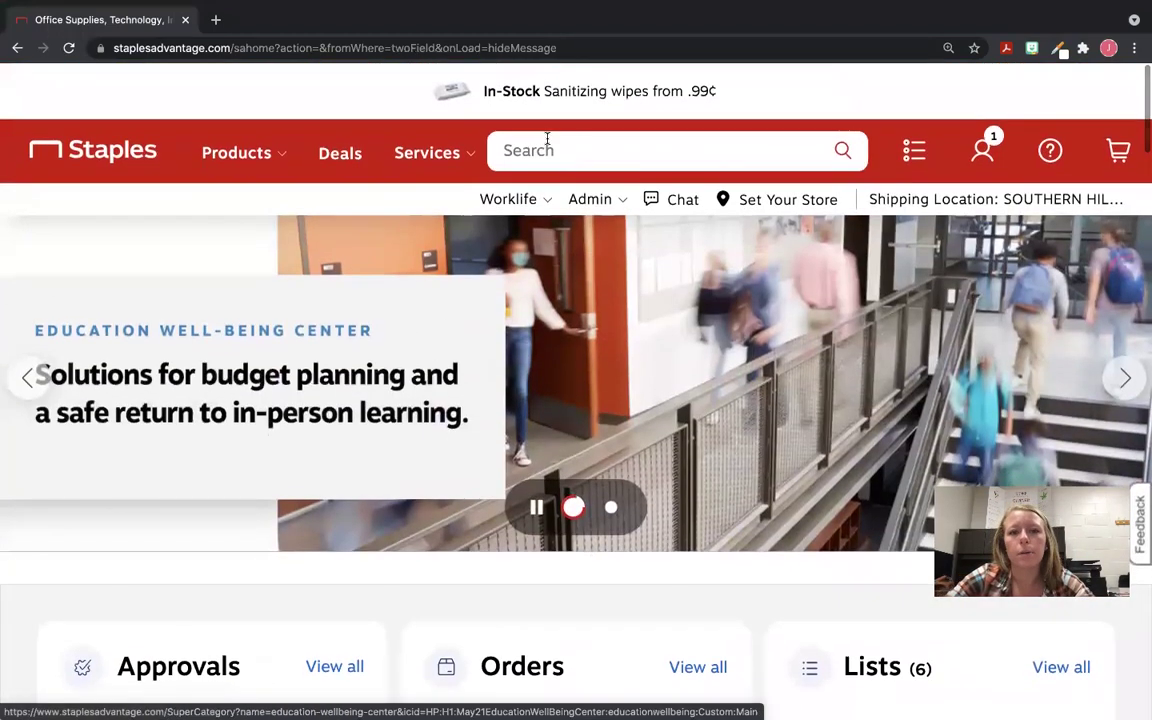
left_click(547, 150)
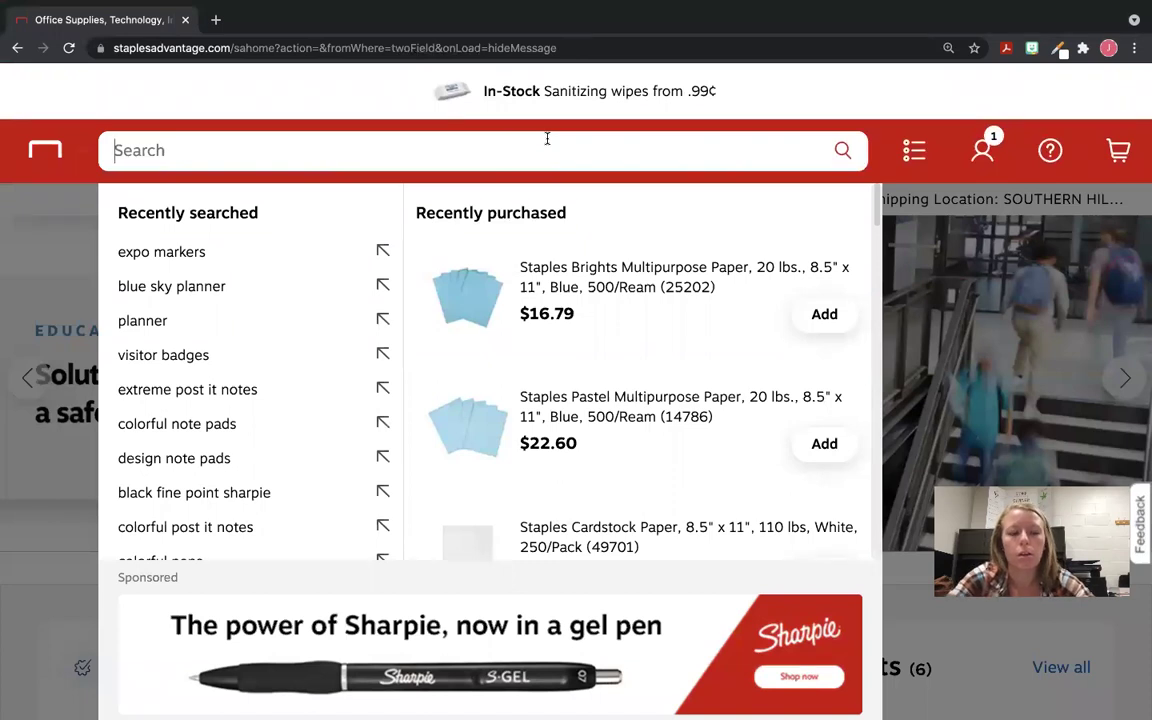
Step: Search for 'disposable coffee cups' and scroll through the 404 results
scroll(260, 388, "down", 3)
scroll(260, 388, "up", 3)
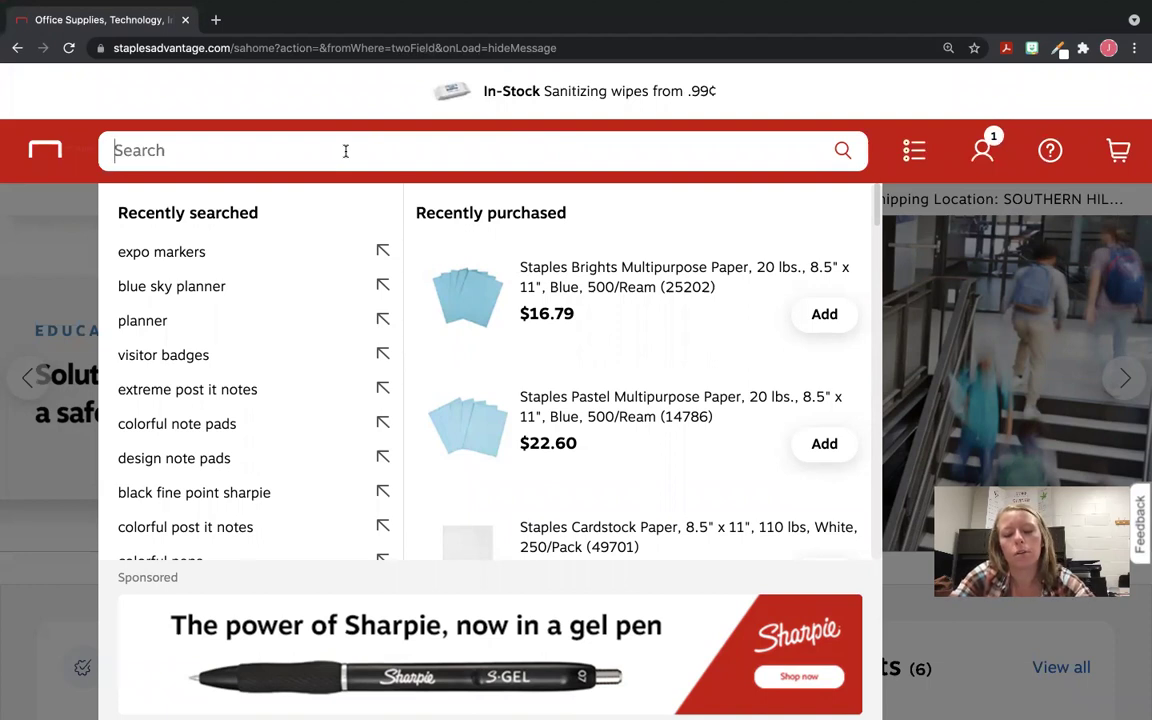
type("dispo")
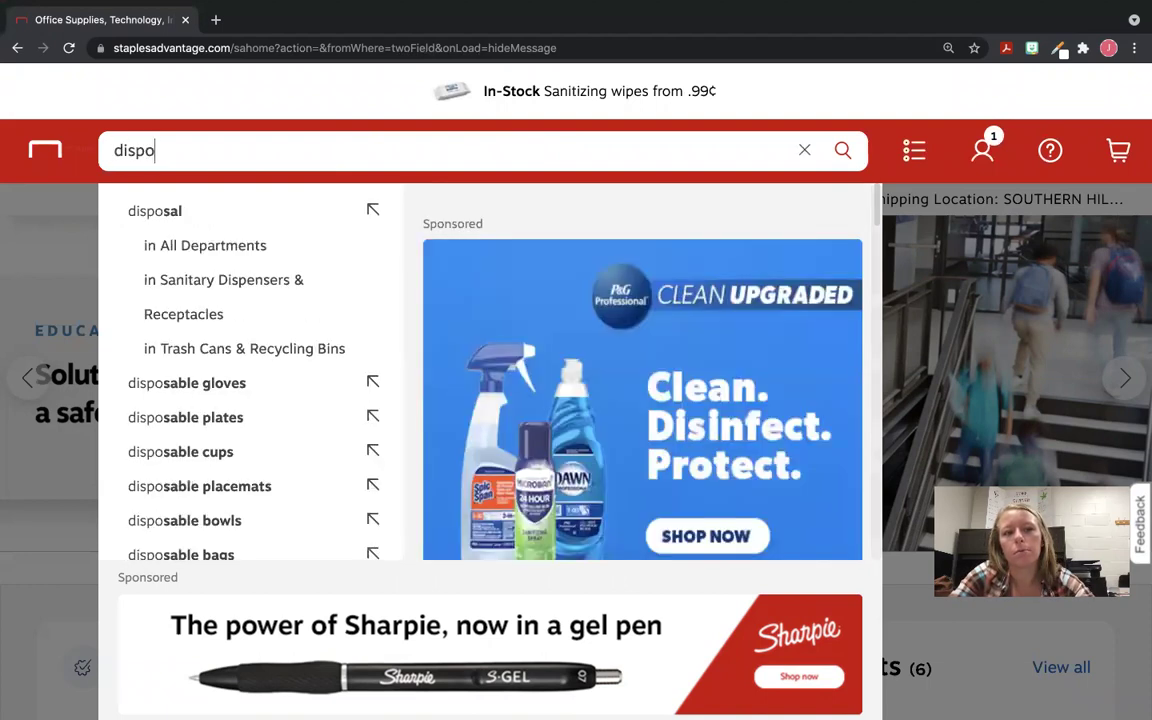
type("sable co")
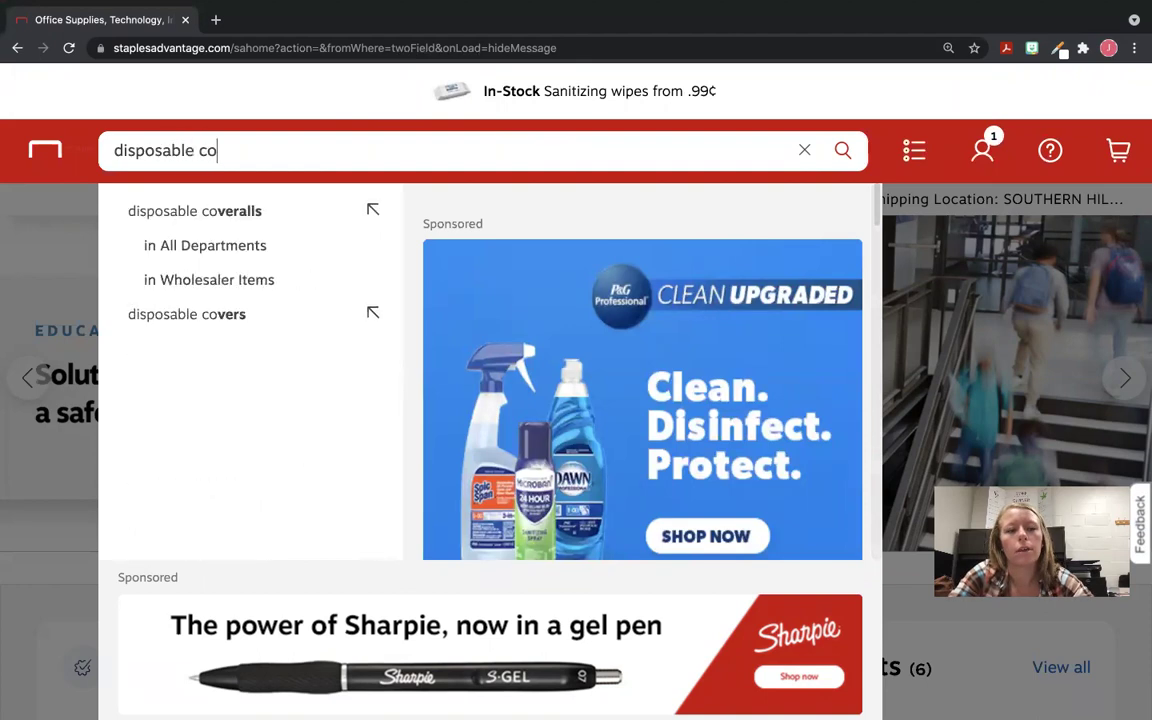
type("ffee cups")
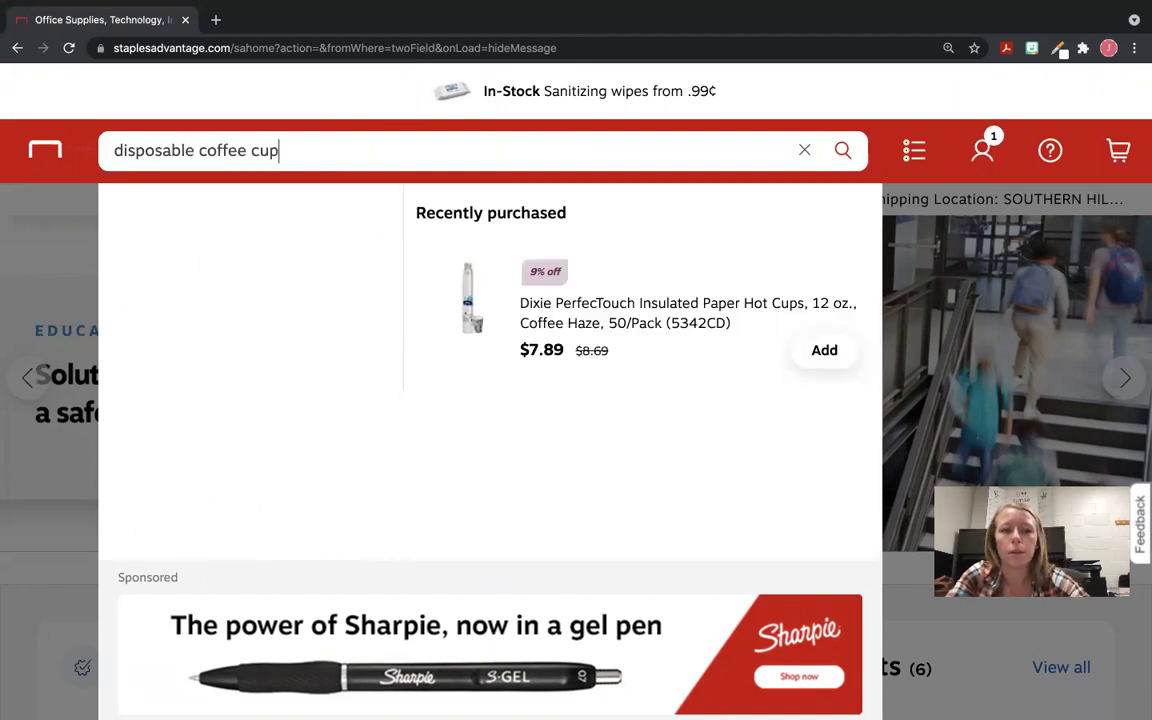
key("Return")
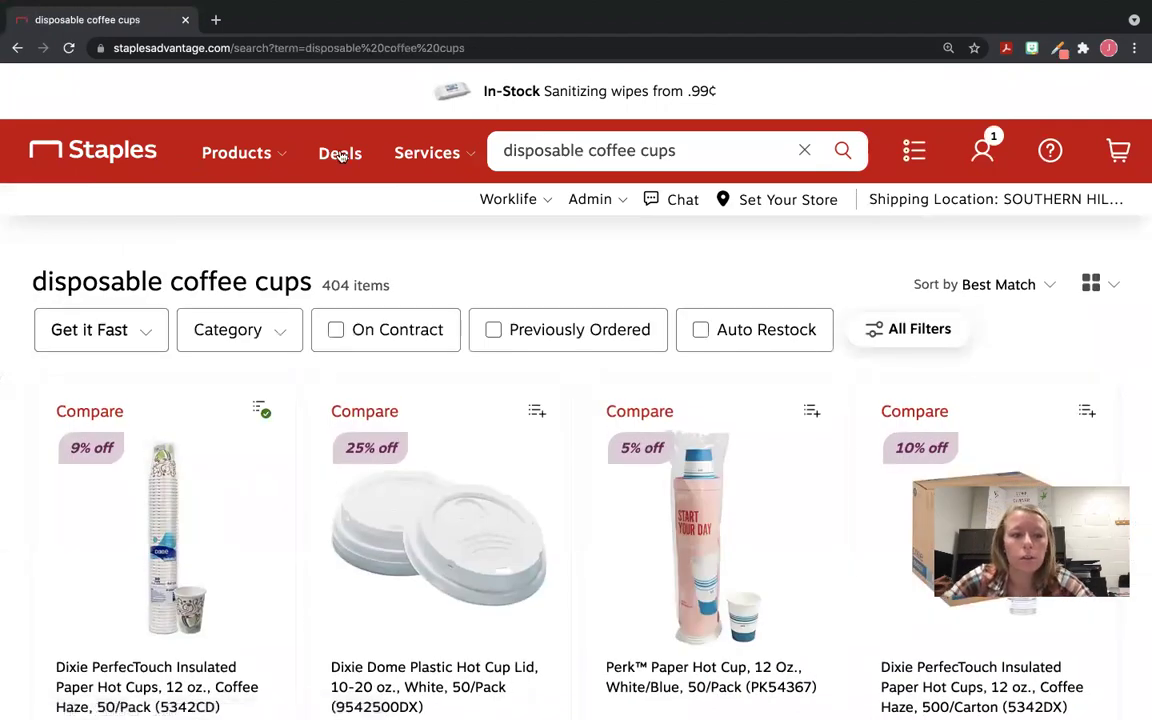
scroll(140, 440, "down", 5)
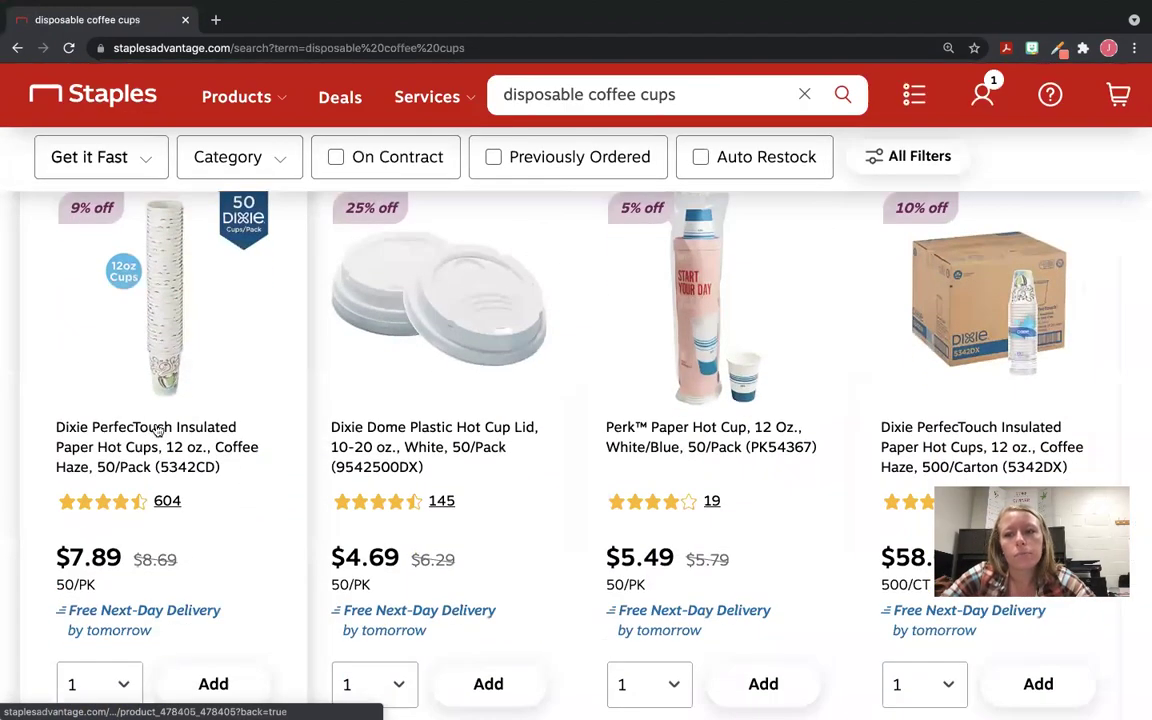
scroll(618, 450, "down", 1)
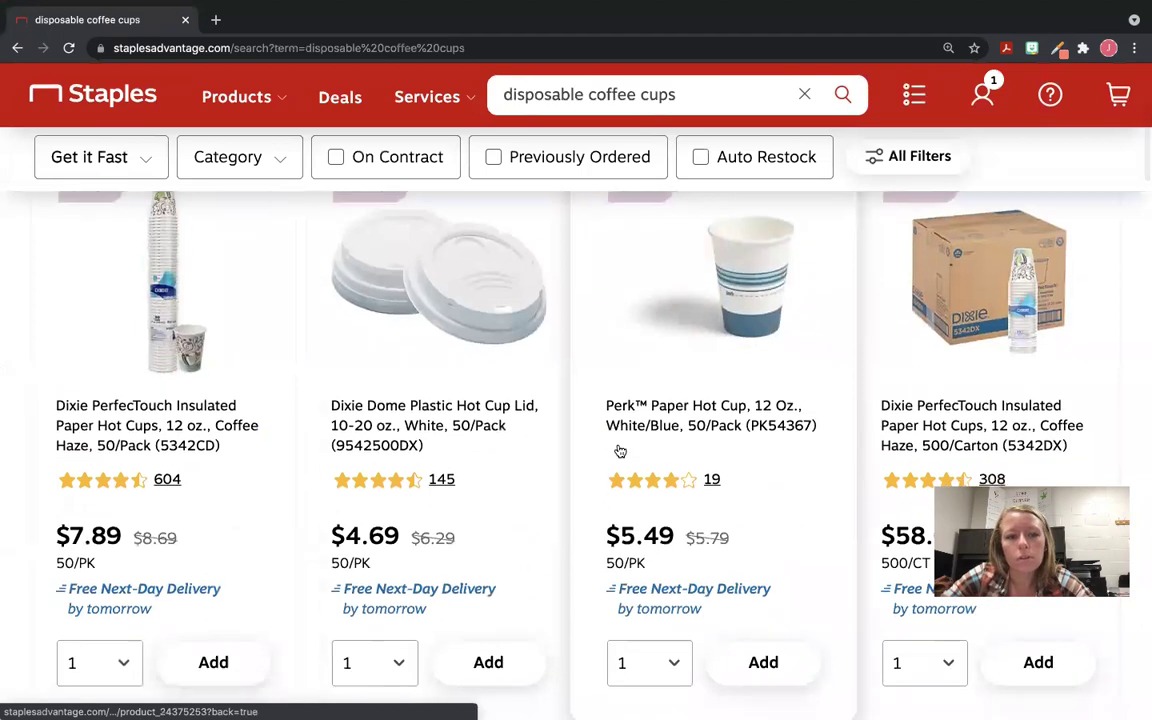
scroll(618, 450, "down", 5)
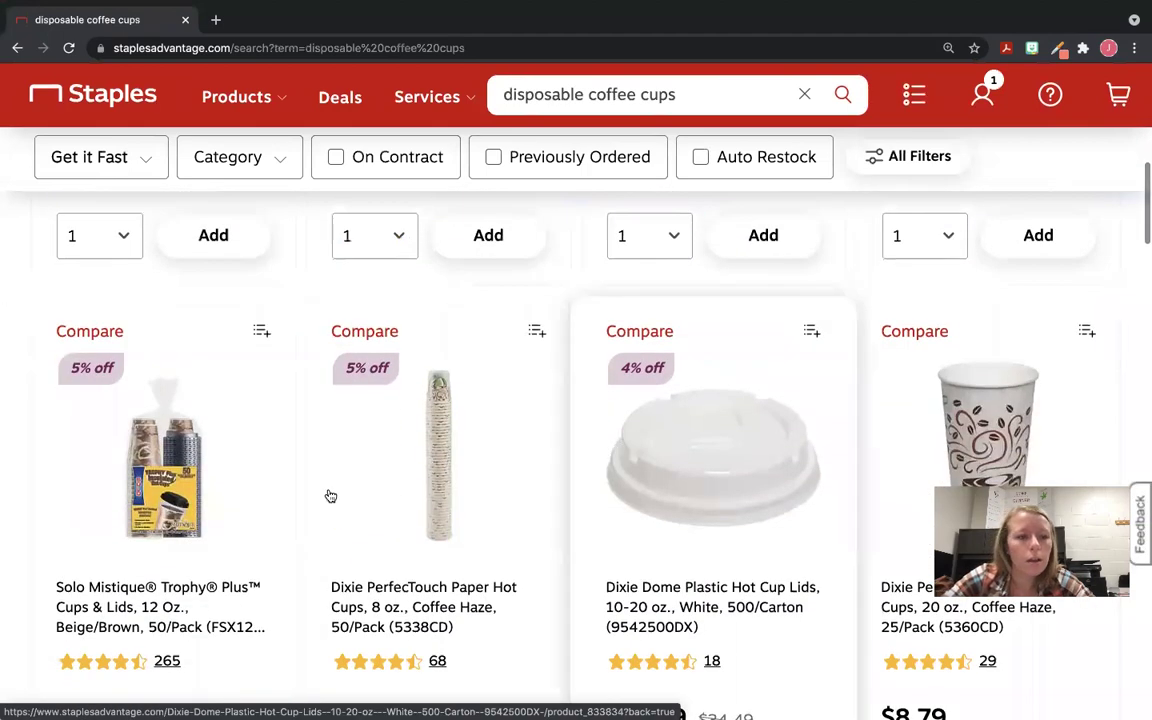
Step: Add one pack of Solo Mistique Trophy Plus 12 oz cups & lids and review checkout
left_click(163, 505)
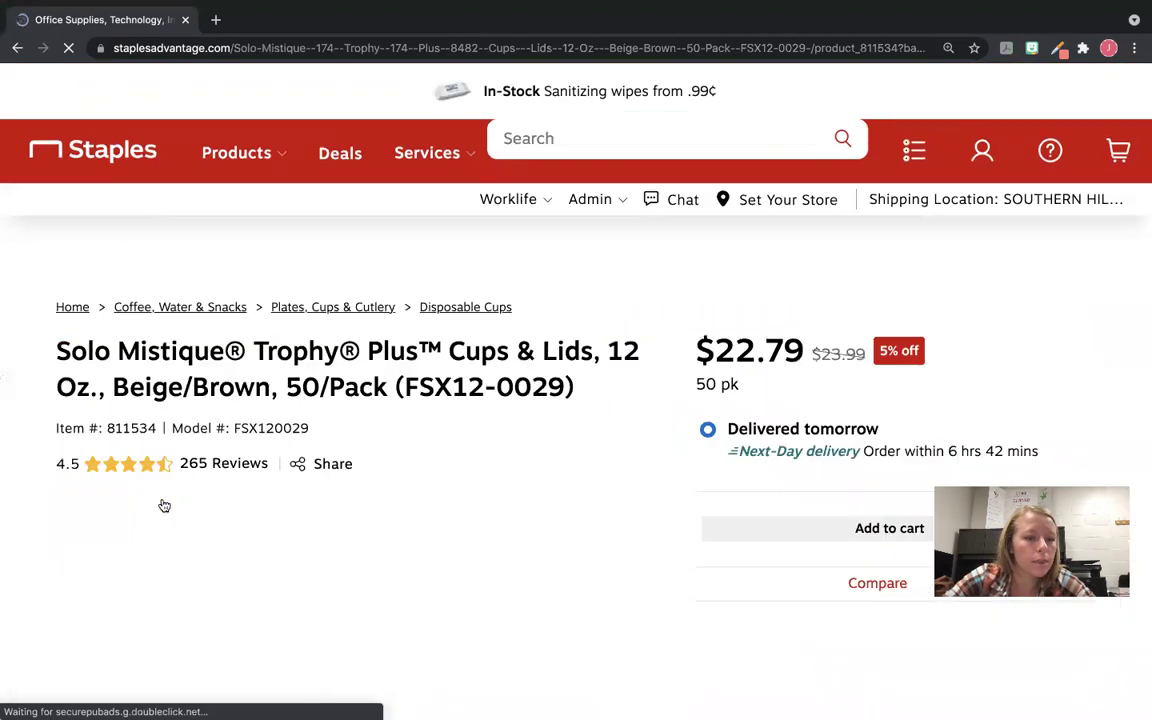
scroll(370, 525, "down", 7)
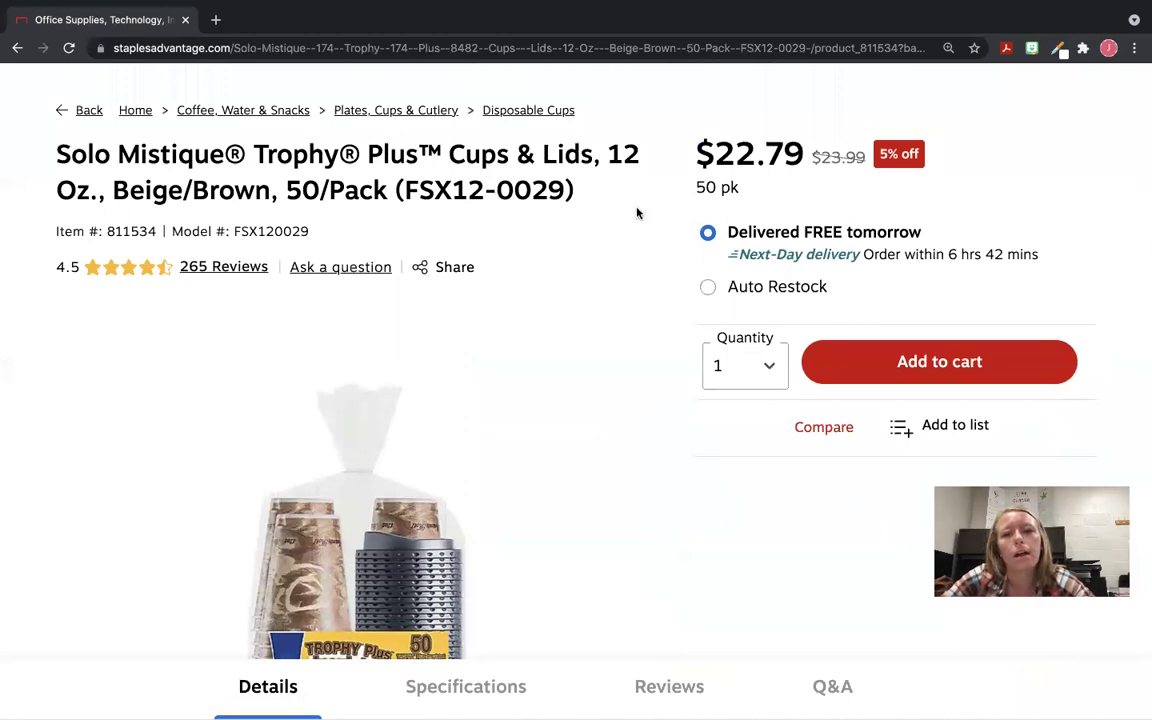
left_click(882, 371)
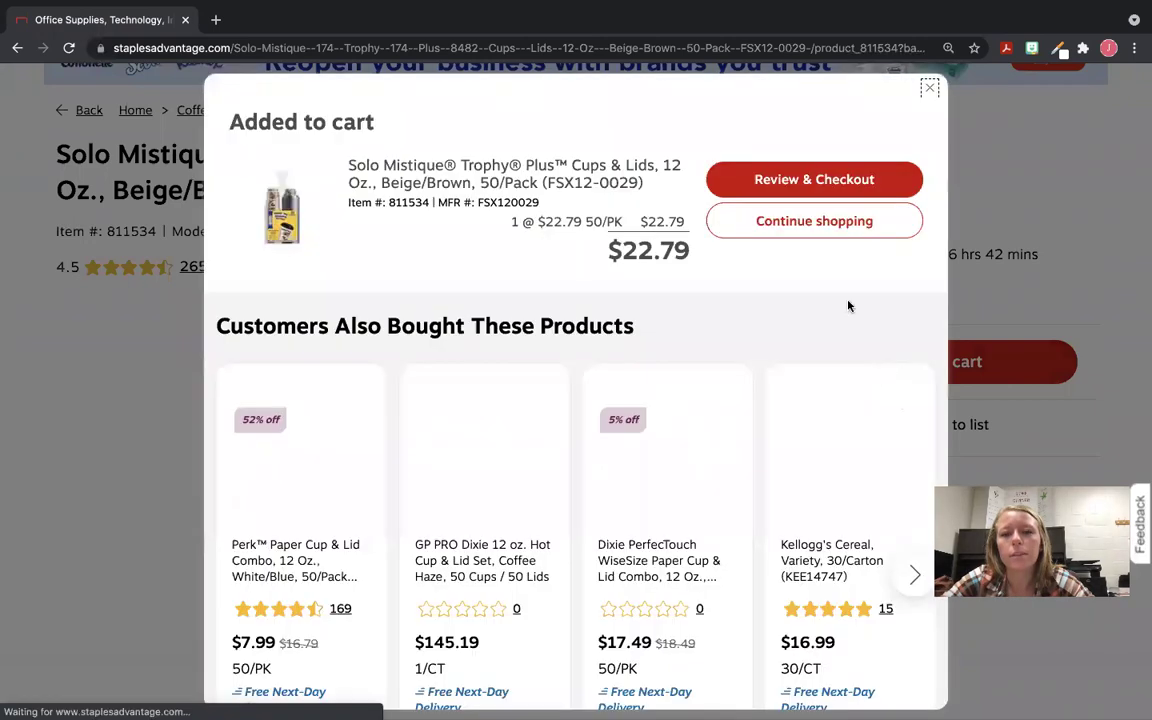
left_click(814, 190)
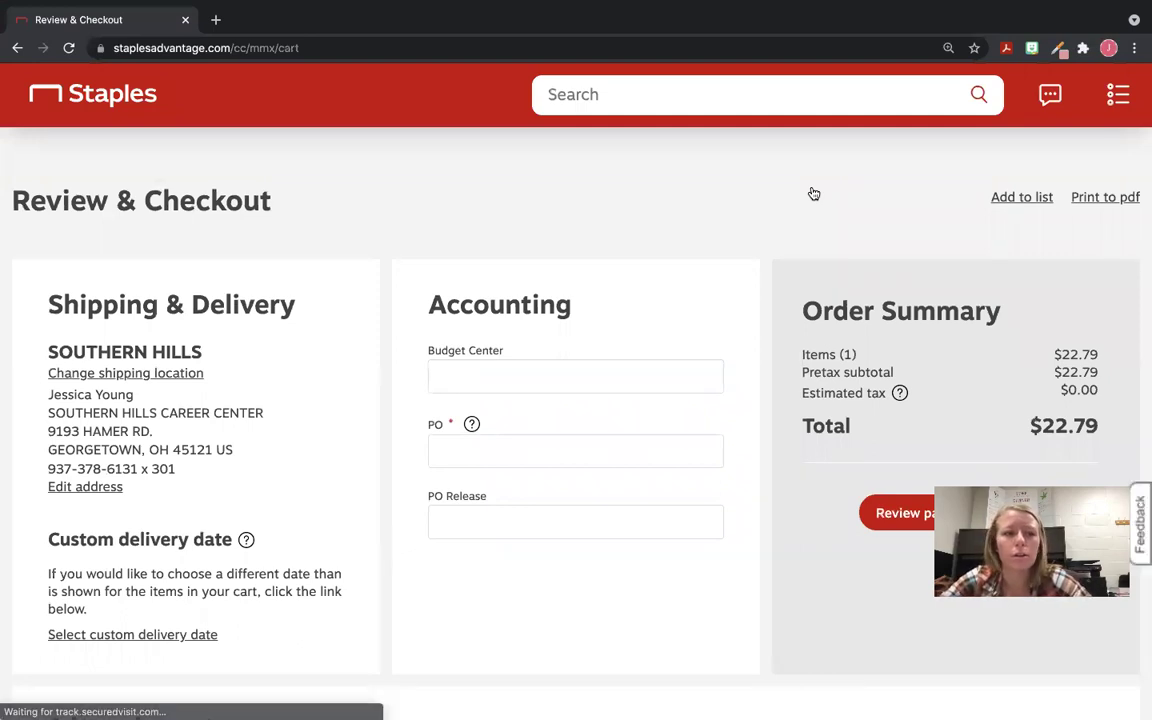
Step: Change the Southern Hills deliver-to name and phone extension, then save the address
scroll(392, 380, "down", 1)
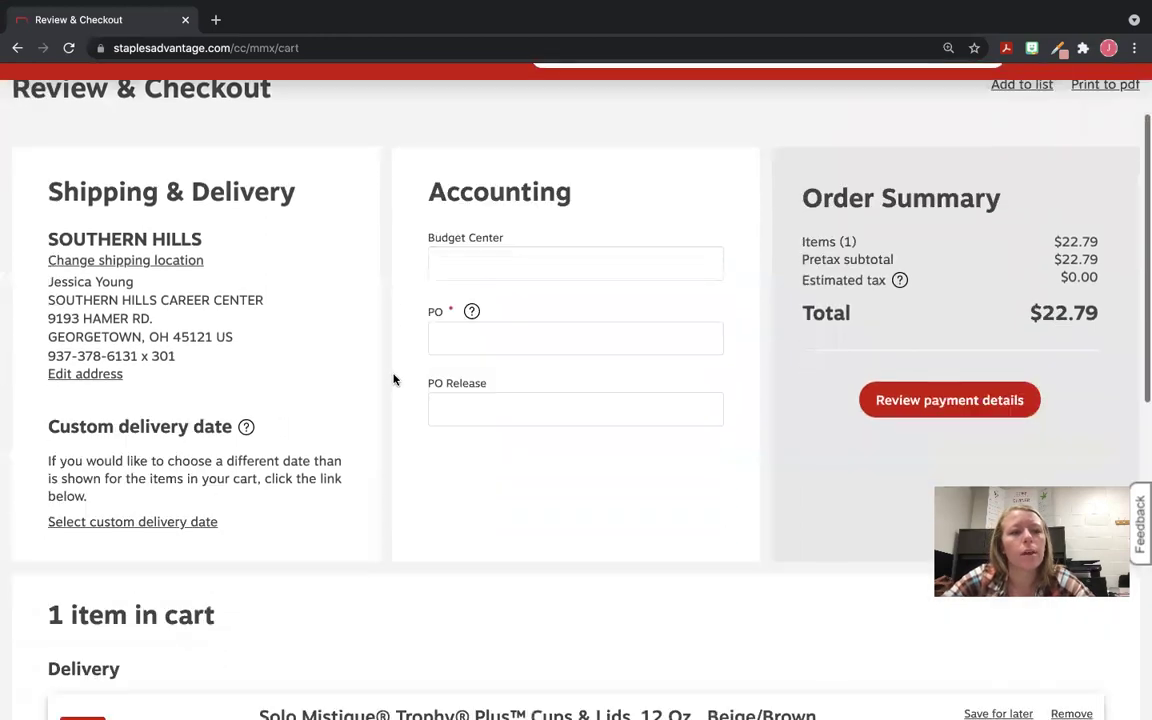
left_click(109, 381)
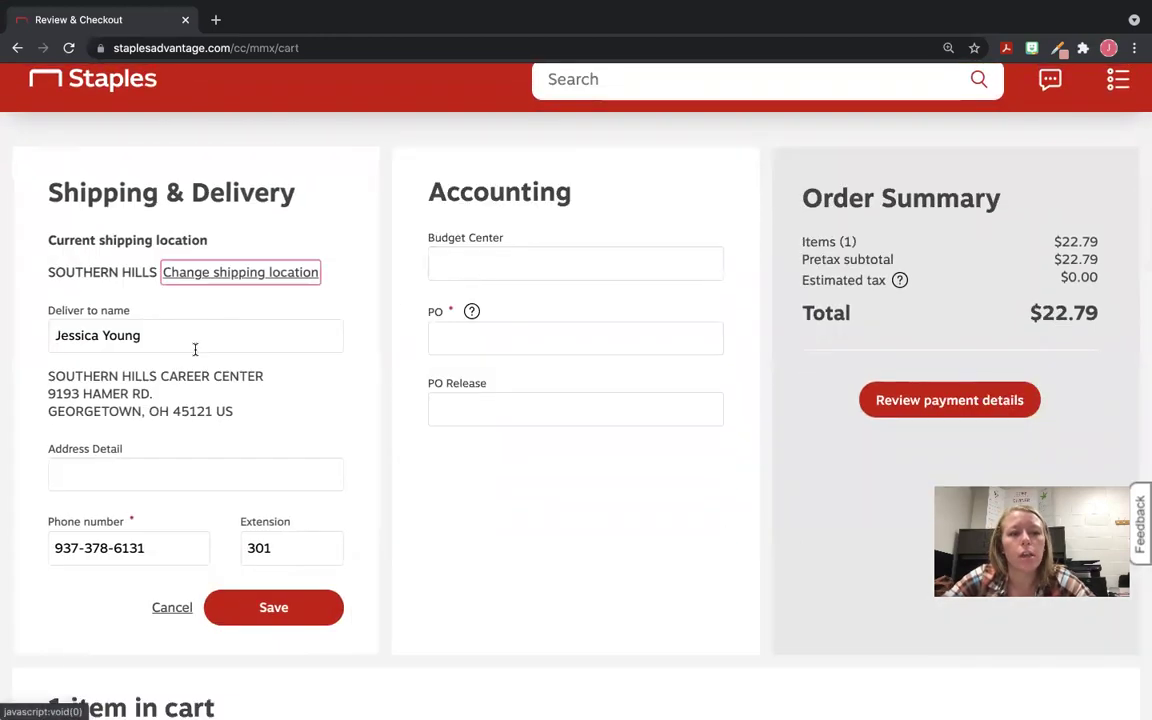
triple_click(191, 335)
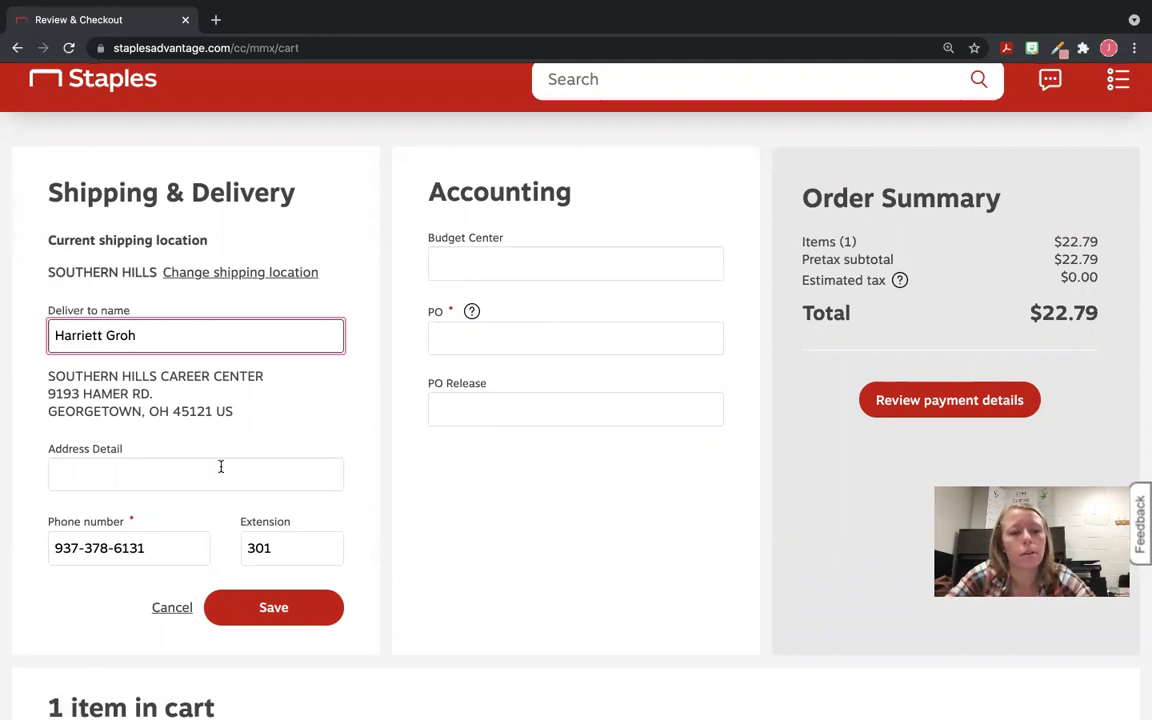
double_click(283, 559)
type("298")
left_click(278, 612)
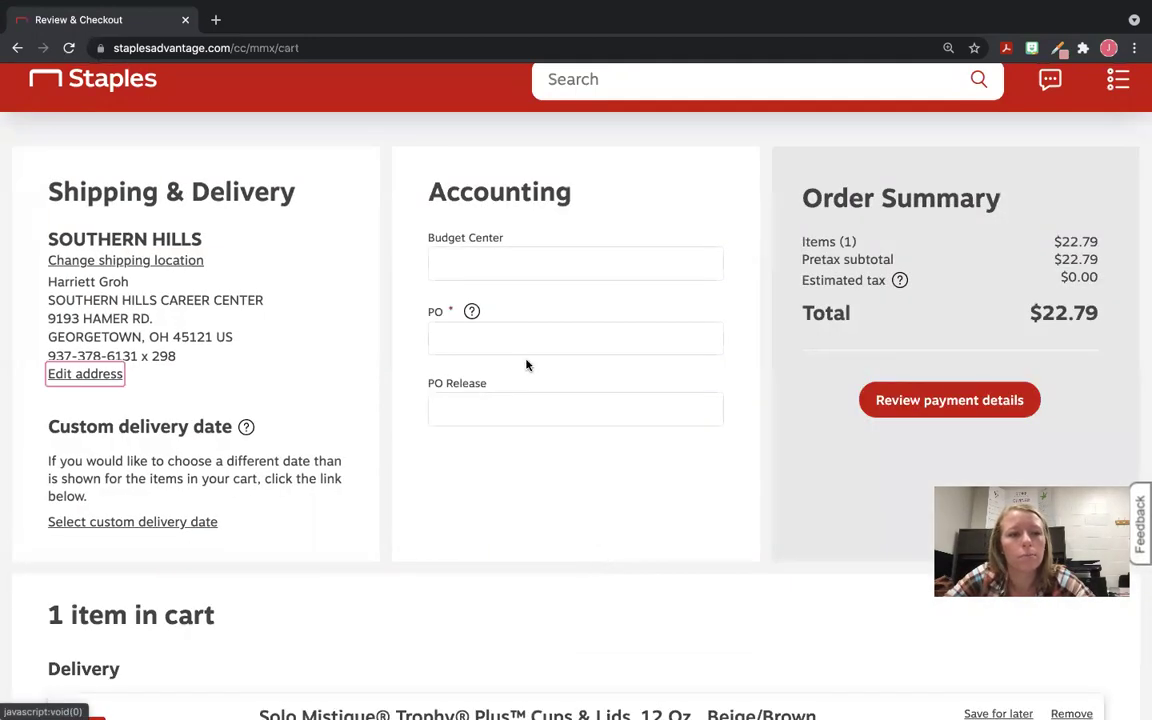
left_click(514, 344)
left_click(401, 263)
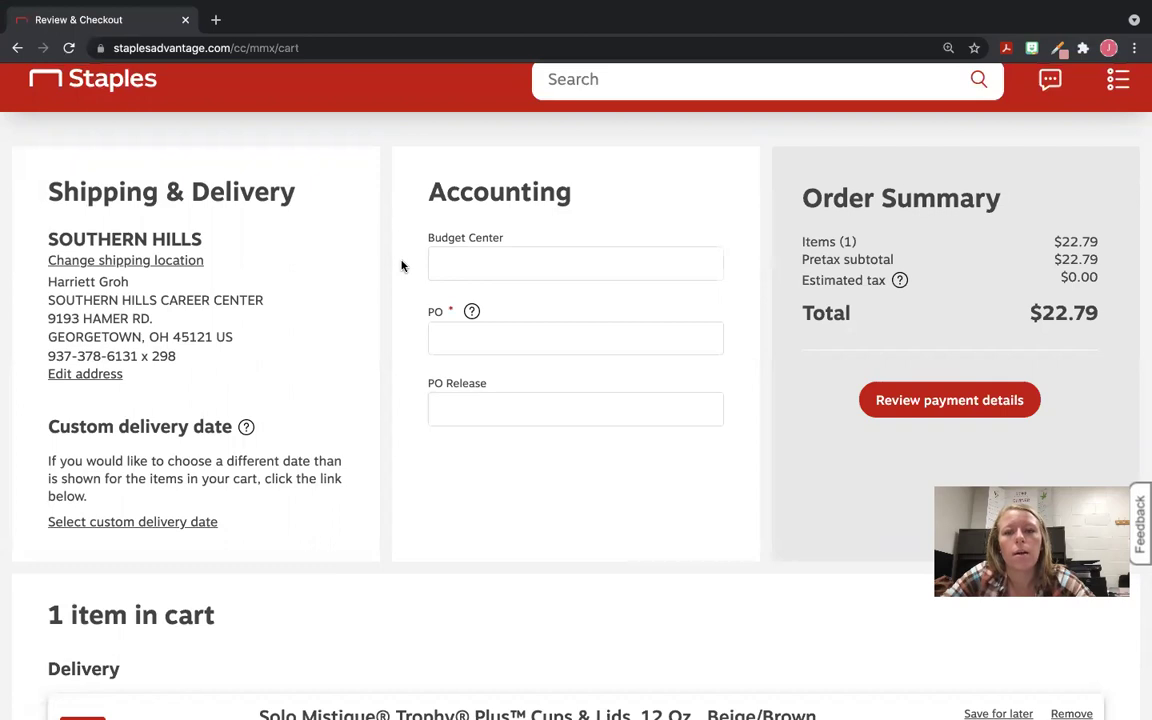
scroll(402, 265, "down", 4)
scroll(402, 265, "down", 3)
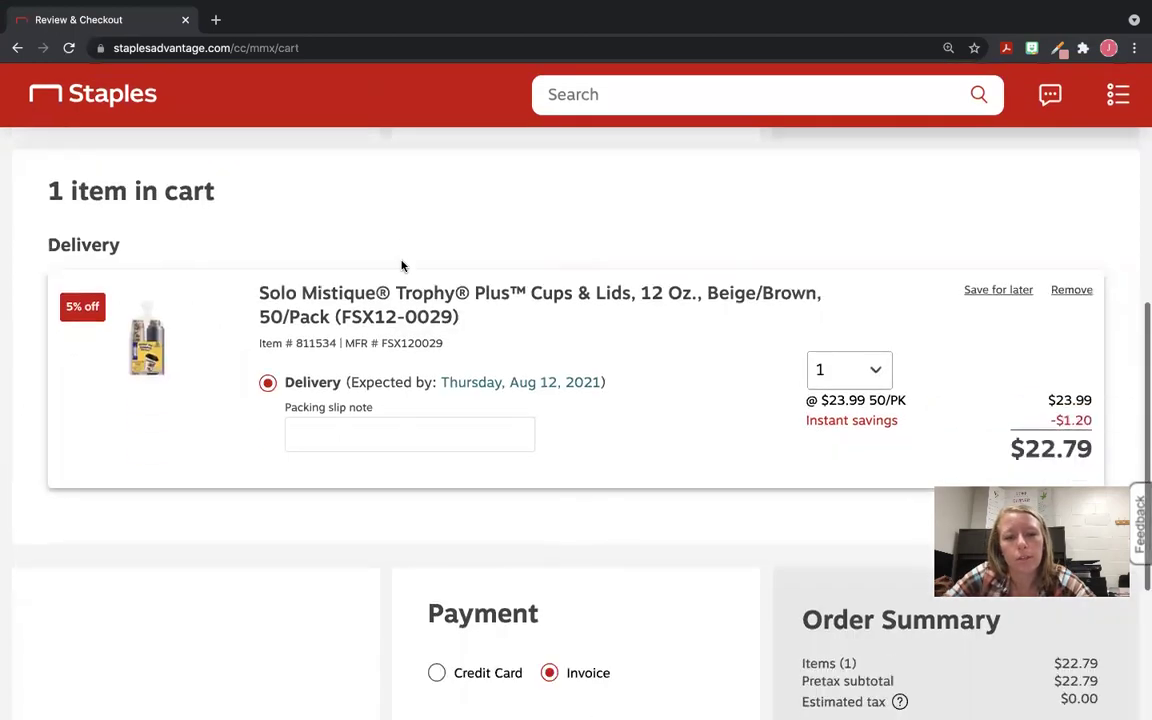
scroll(402, 265, "up", 4)
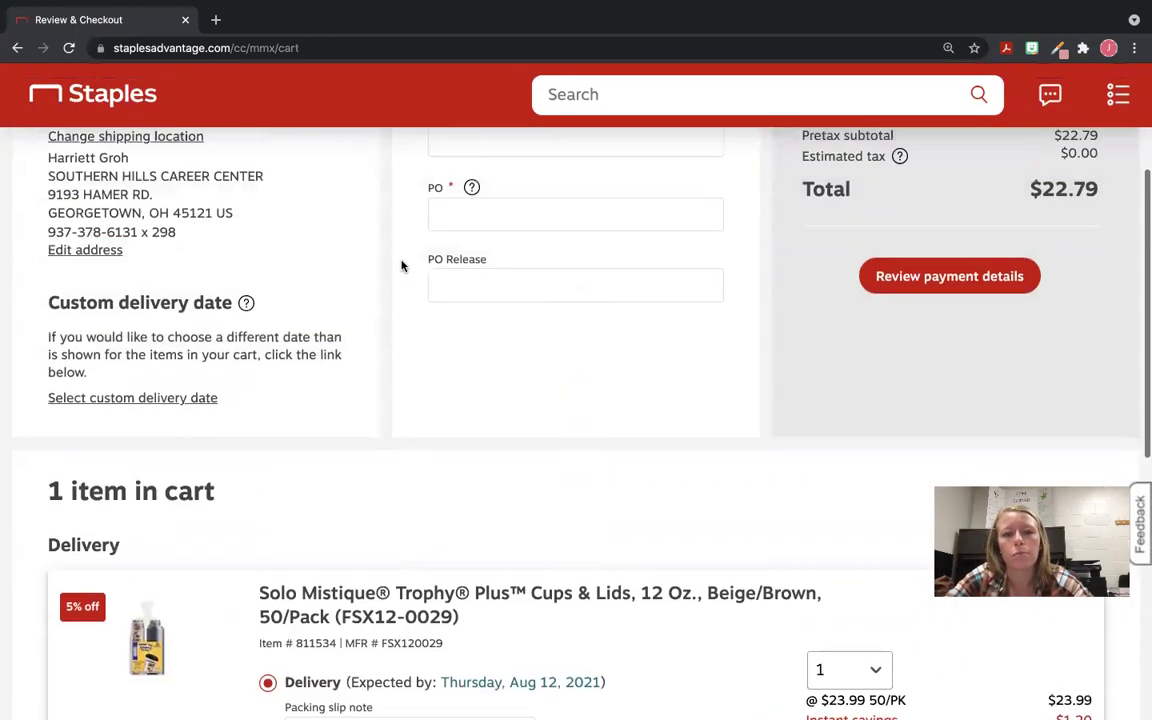
scroll(402, 265, "down", 2)
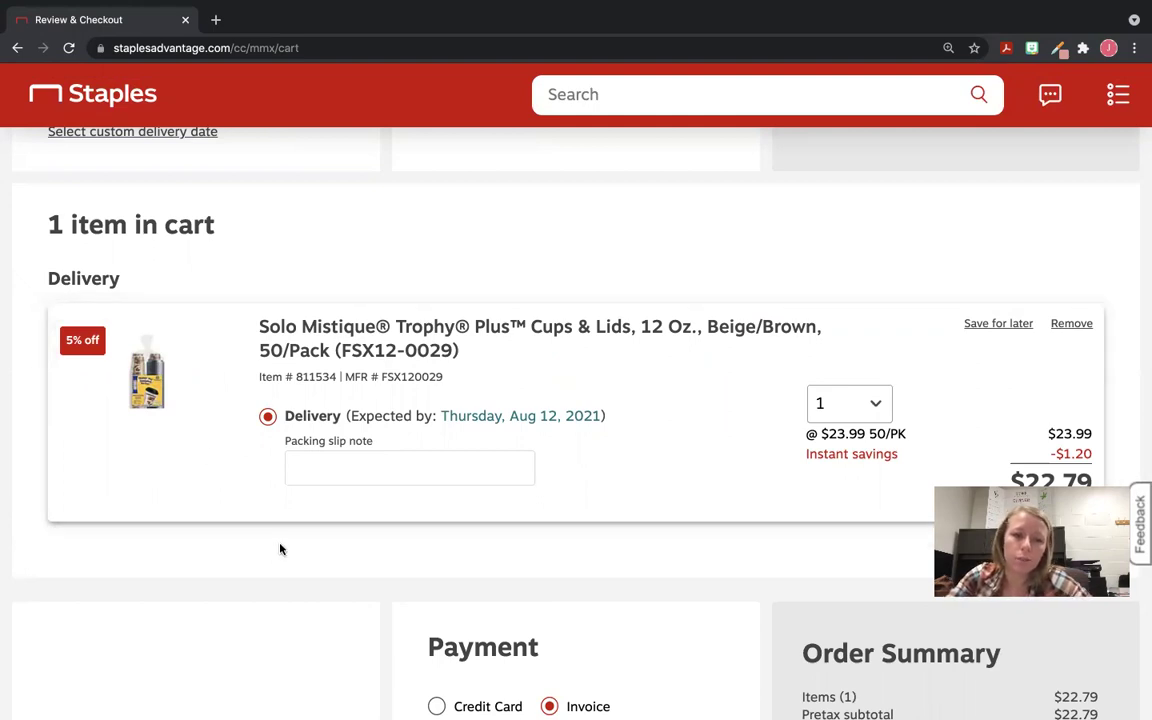
left_click(372, 462)
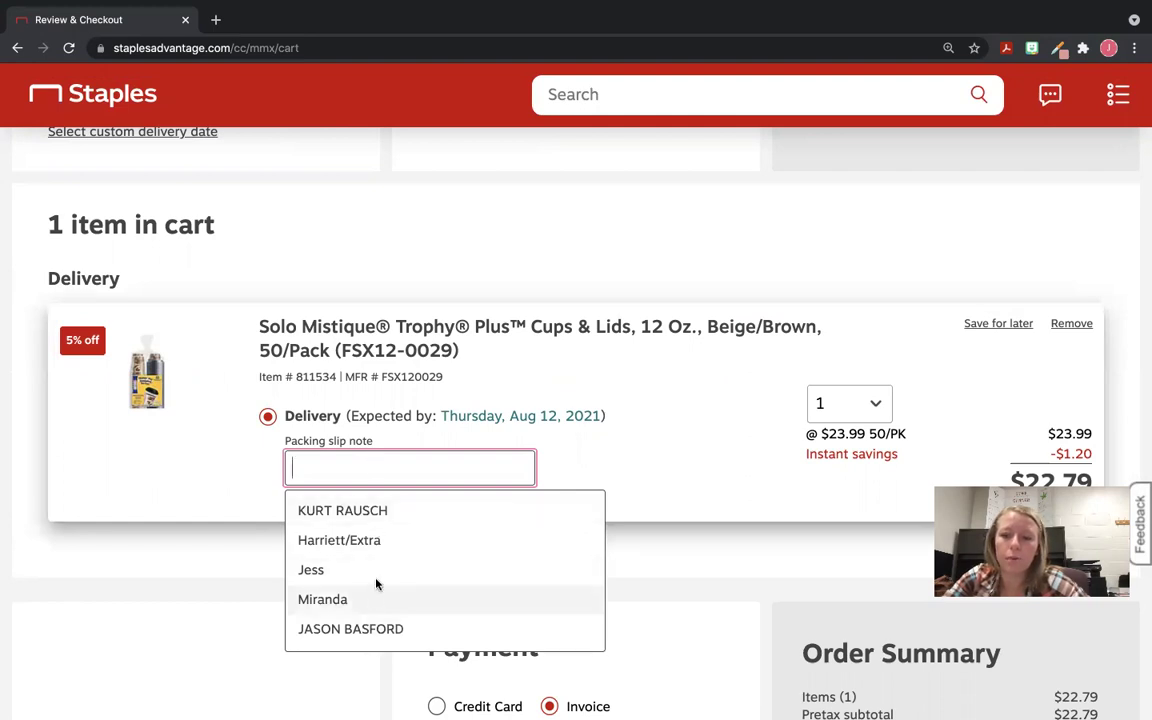
left_click(709, 458)
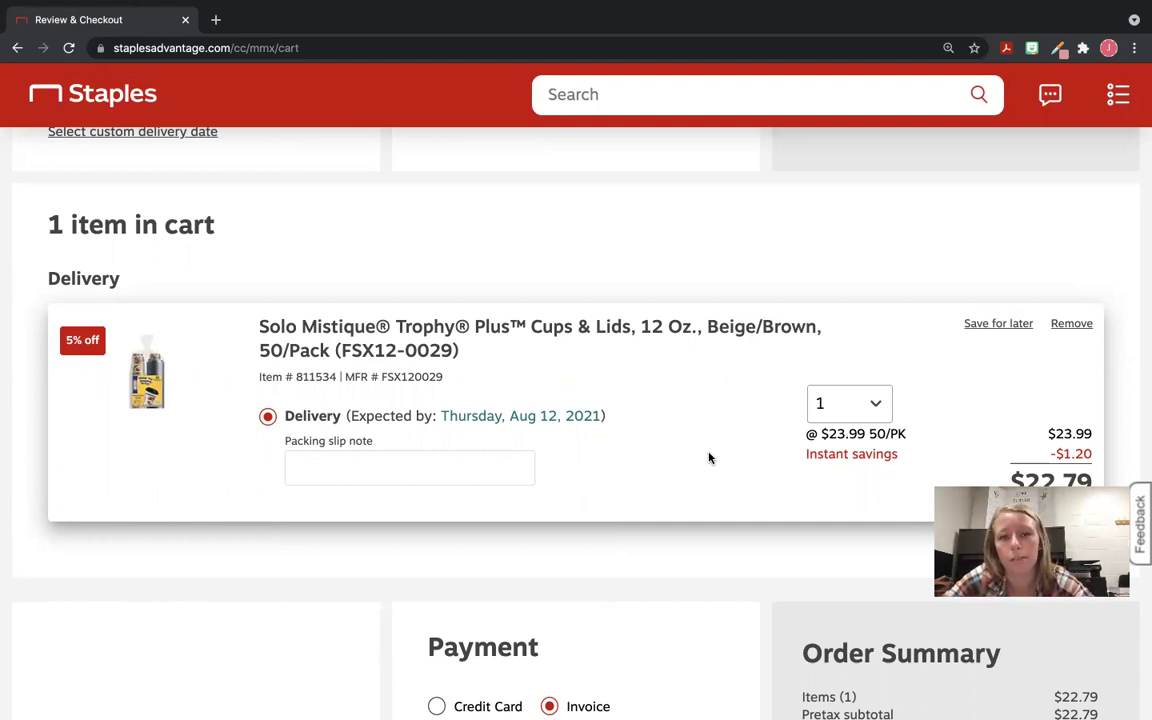
scroll(709, 458, "up", 3)
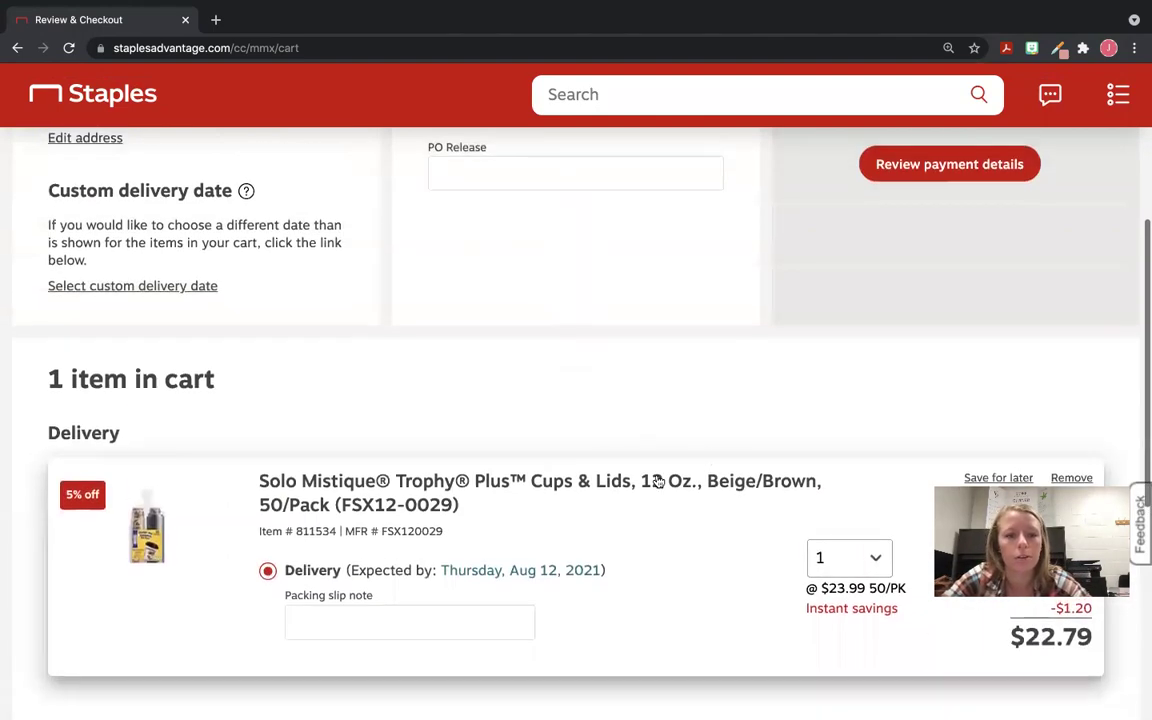
left_click(416, 624)
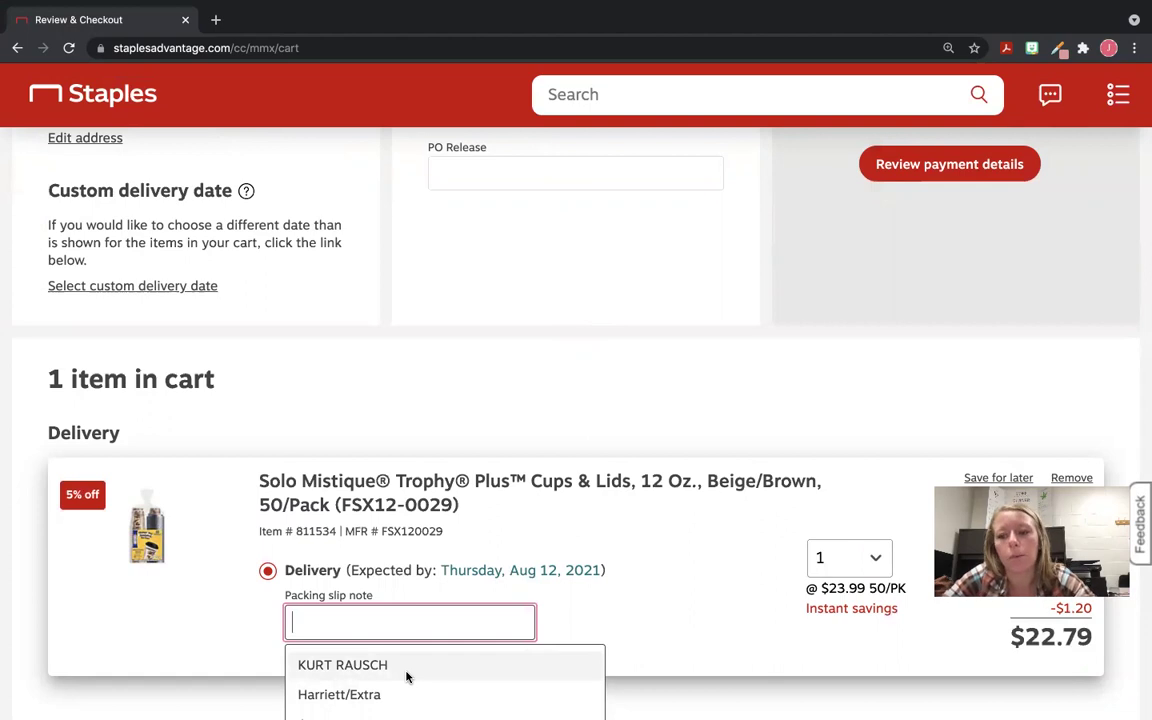
scroll(530, 411, "up", 3)
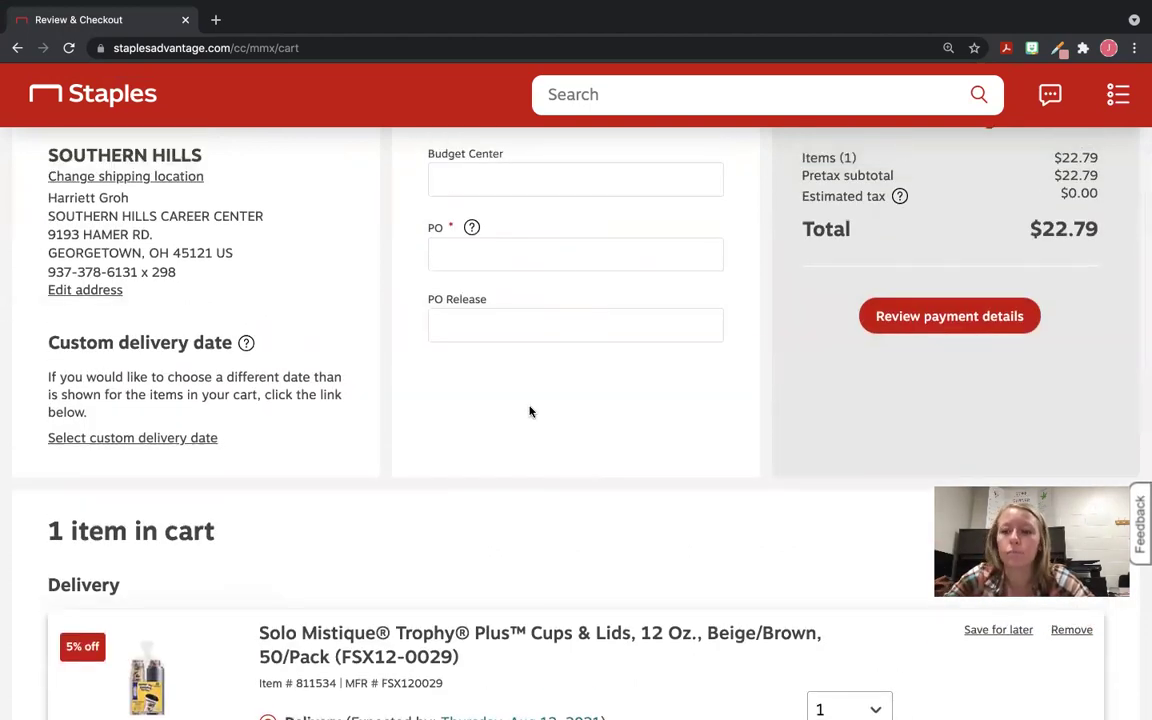
left_click(543, 260)
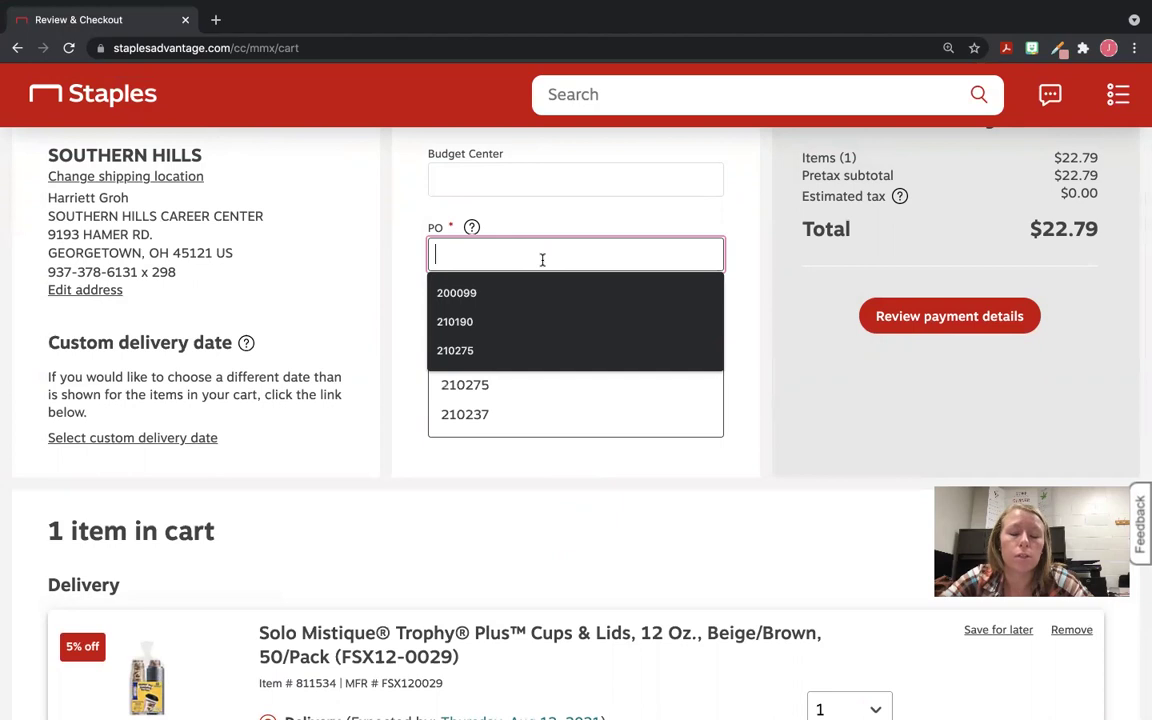
type("220086")
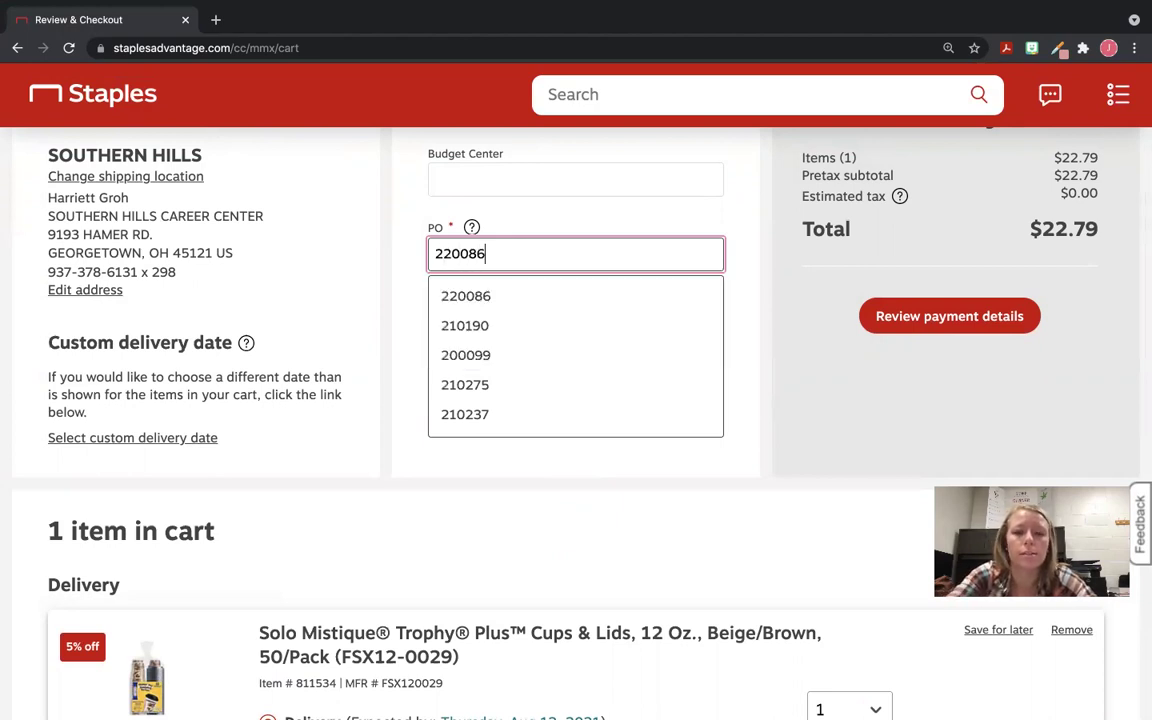
left_click(515, 294)
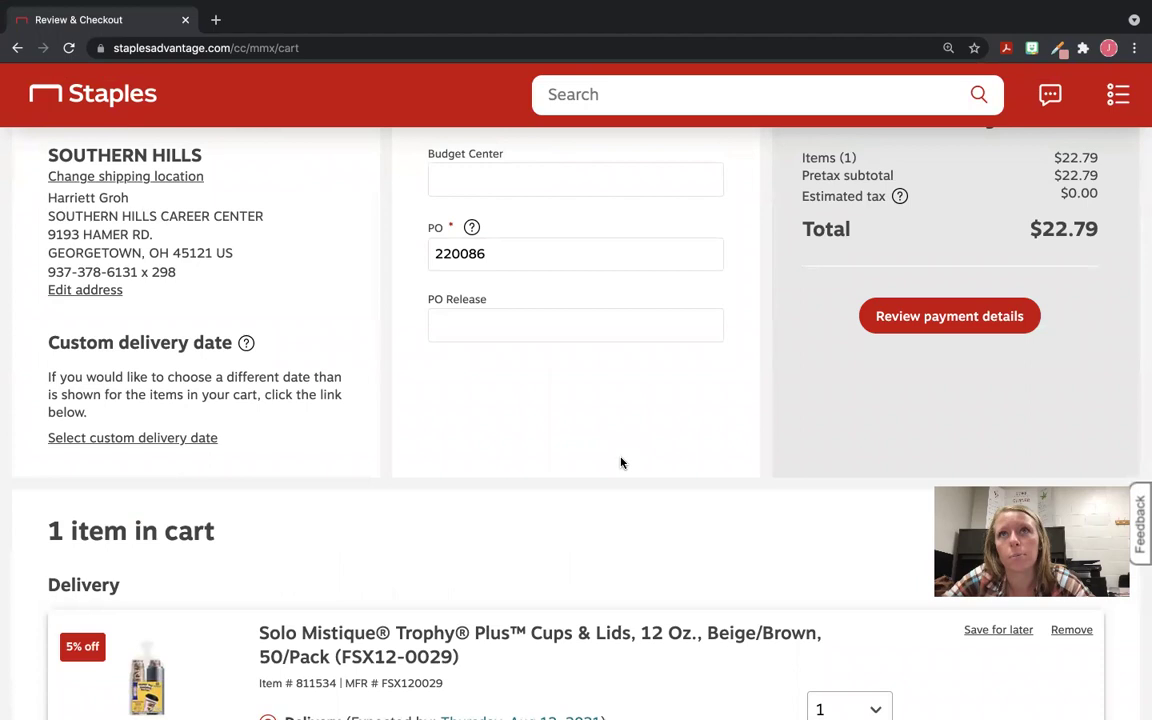
scroll(620, 462, "up", 2)
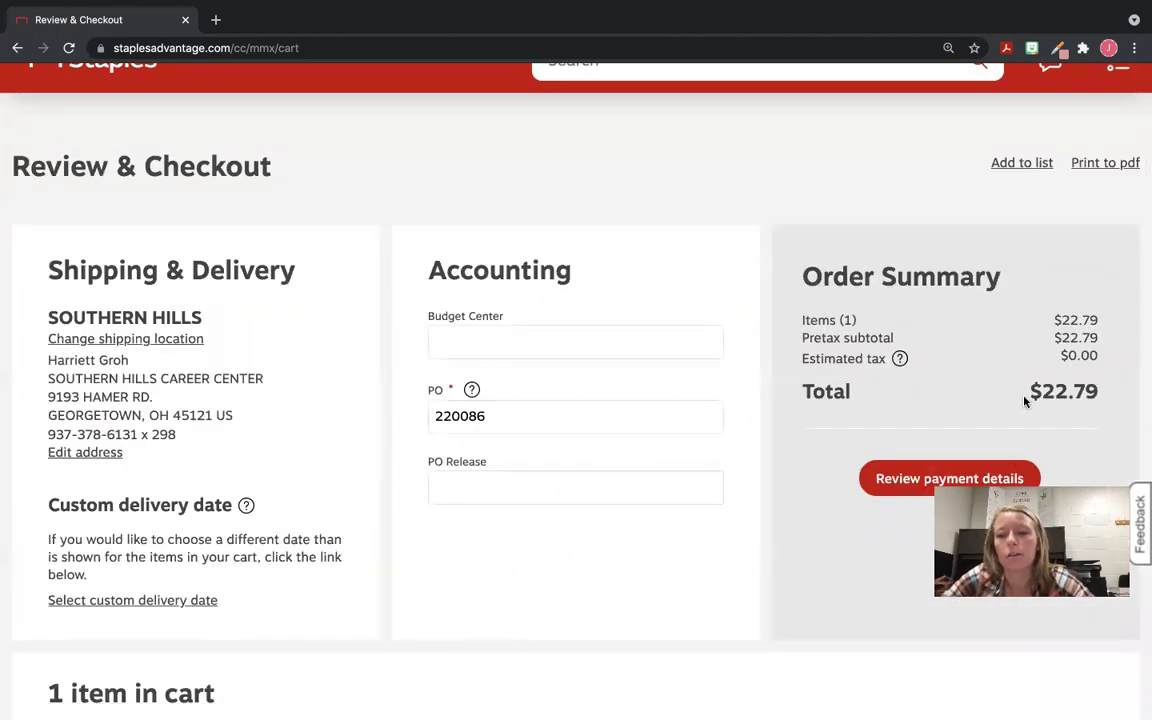
Step: Submit the $22.79 cups-and-lids order with Invoice as the payment method
left_click(894, 478)
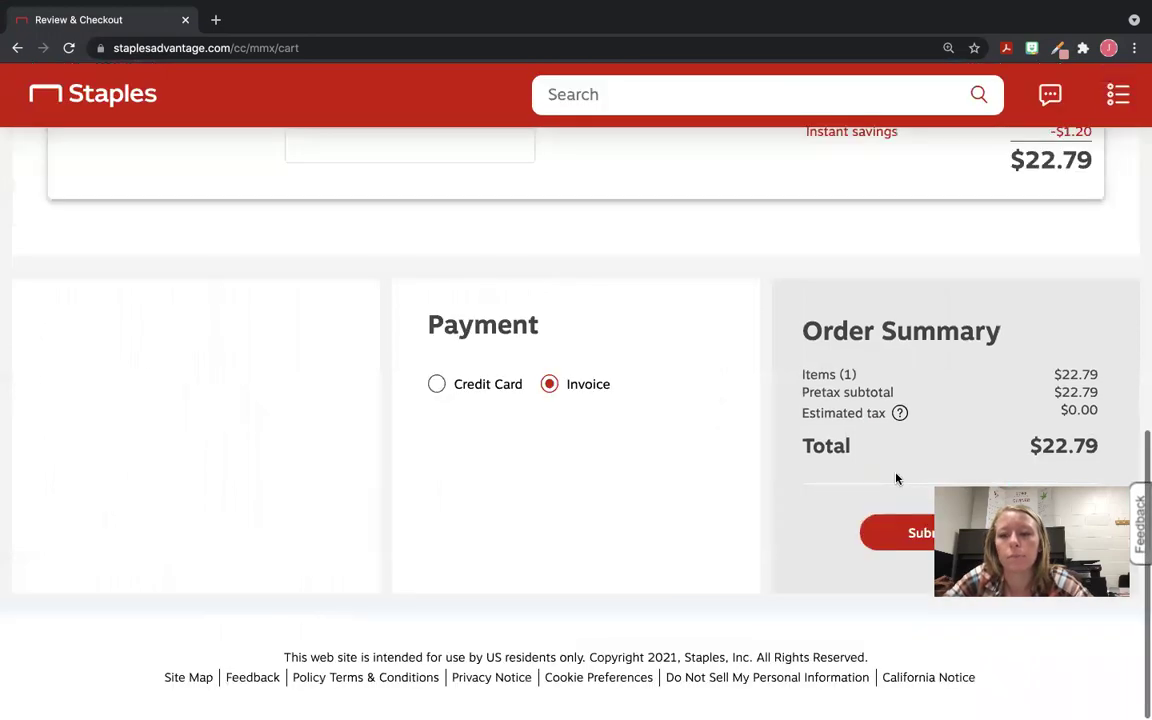
scroll(679, 440, "down", 1)
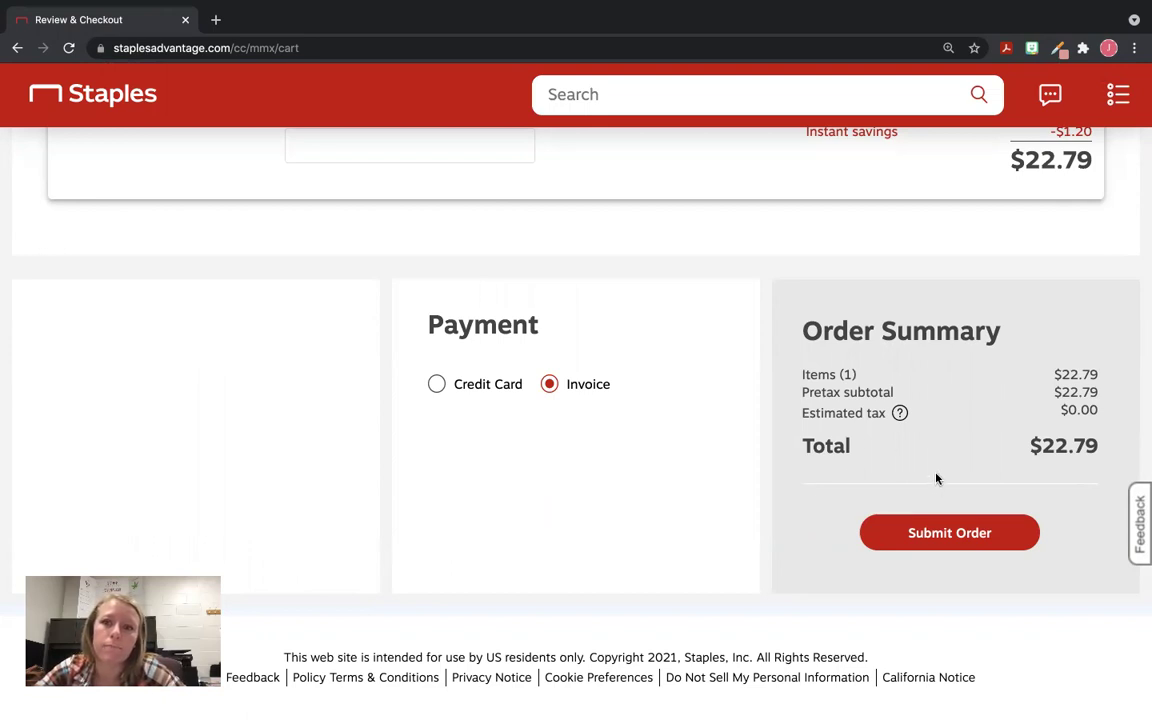
left_click(918, 538)
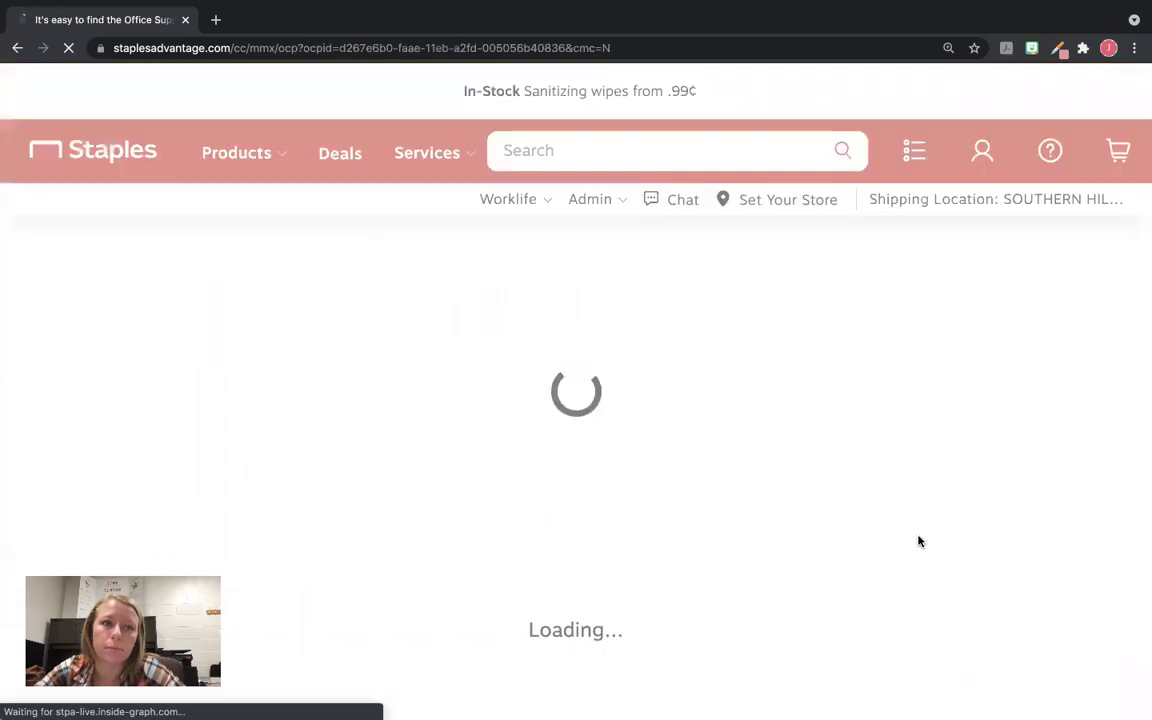
Step: Check the Submitted confirmation for PO 220086 totalling $22.79, then open the account panel
scroll(541, 528, "down", 10)
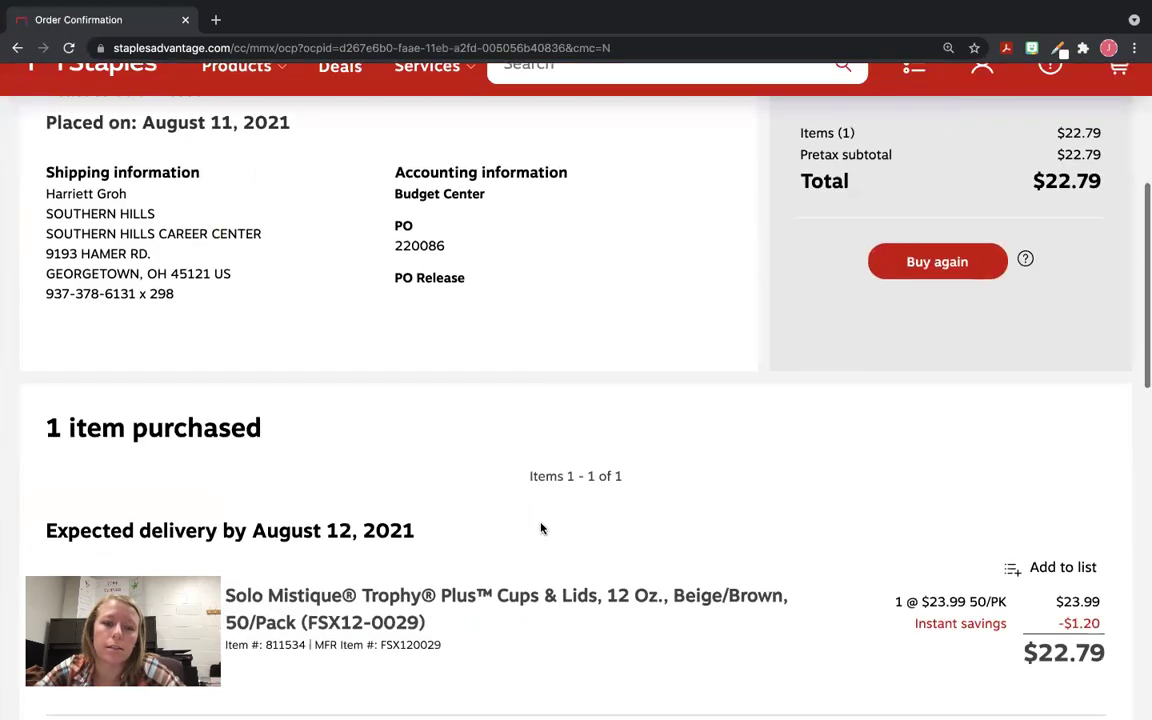
scroll(541, 520, "up", 10)
left_click(985, 150)
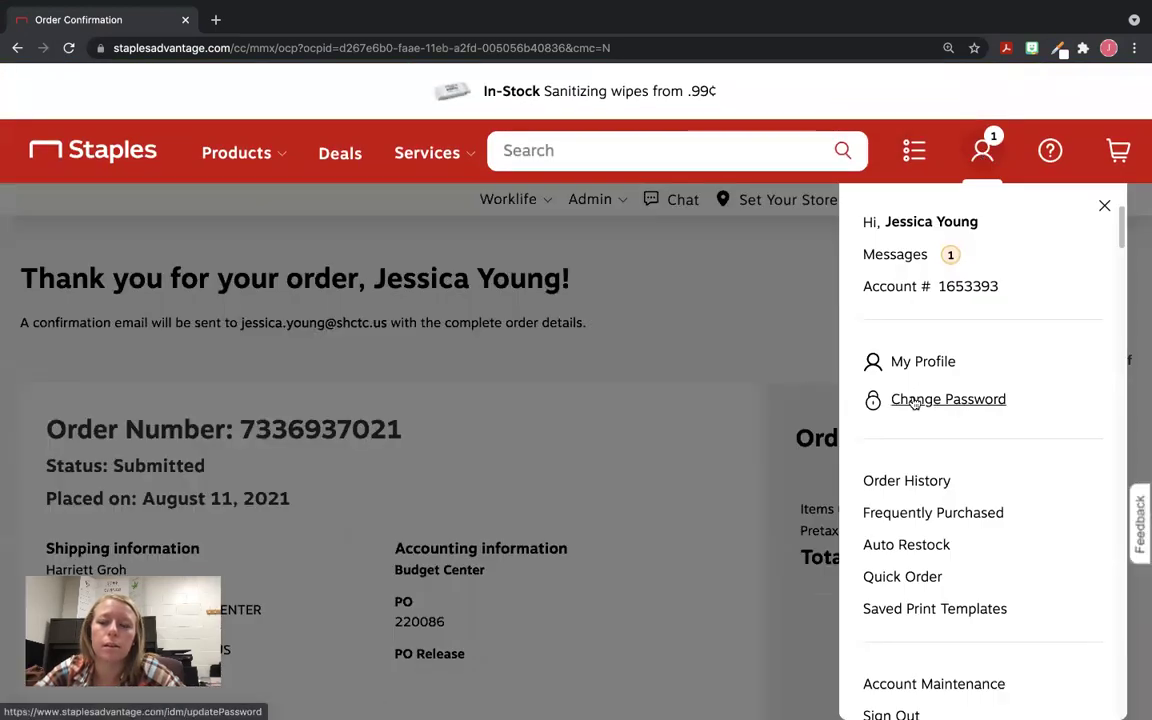
Step: Open Order History and locate the $22.79 PO 220086 order marked Processing
left_click(910, 484)
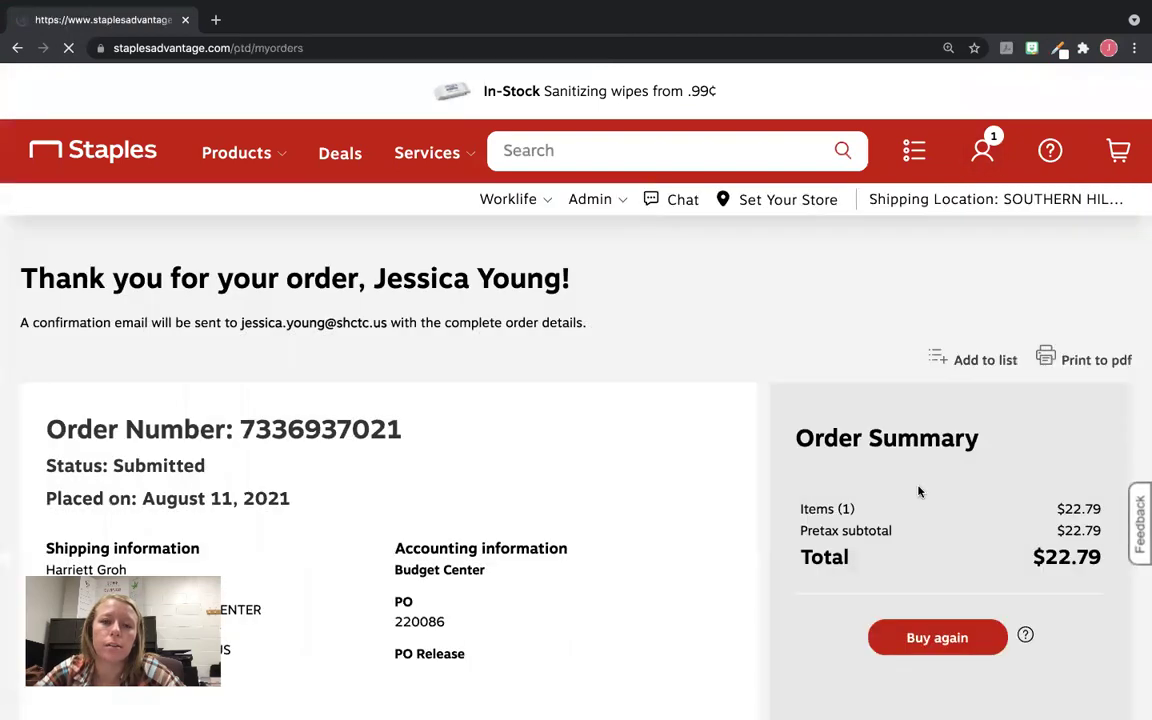
scroll(738, 552, "down", 5)
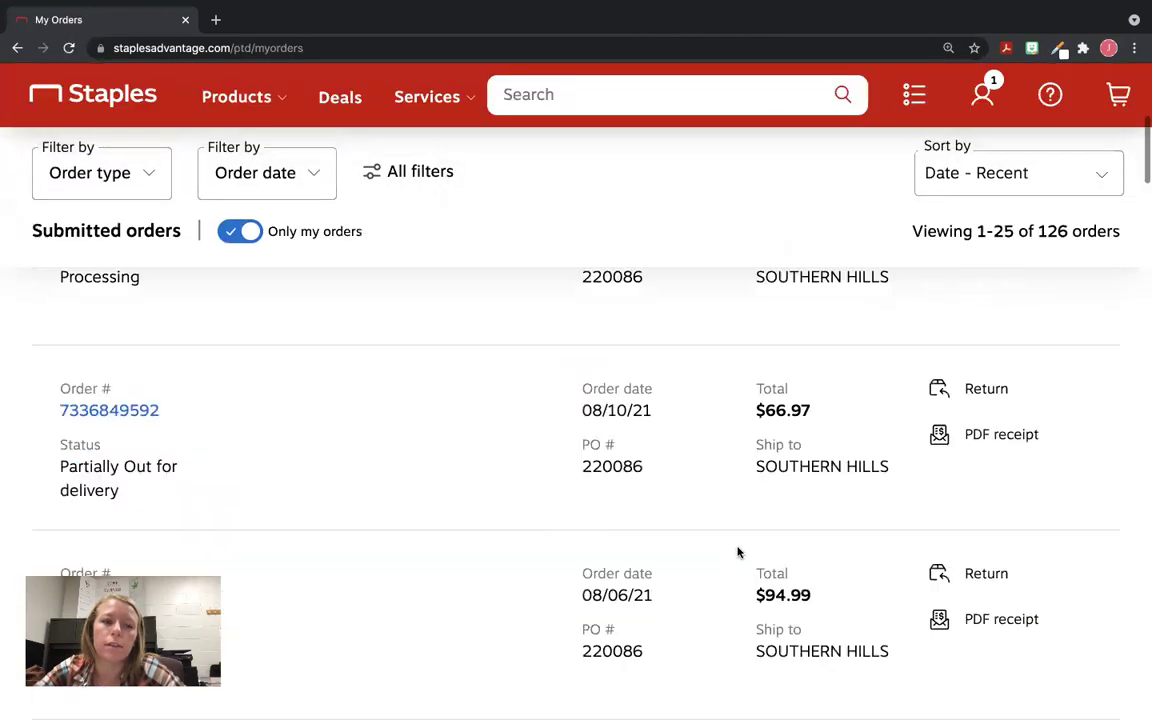
scroll(738, 552, "up", 1)
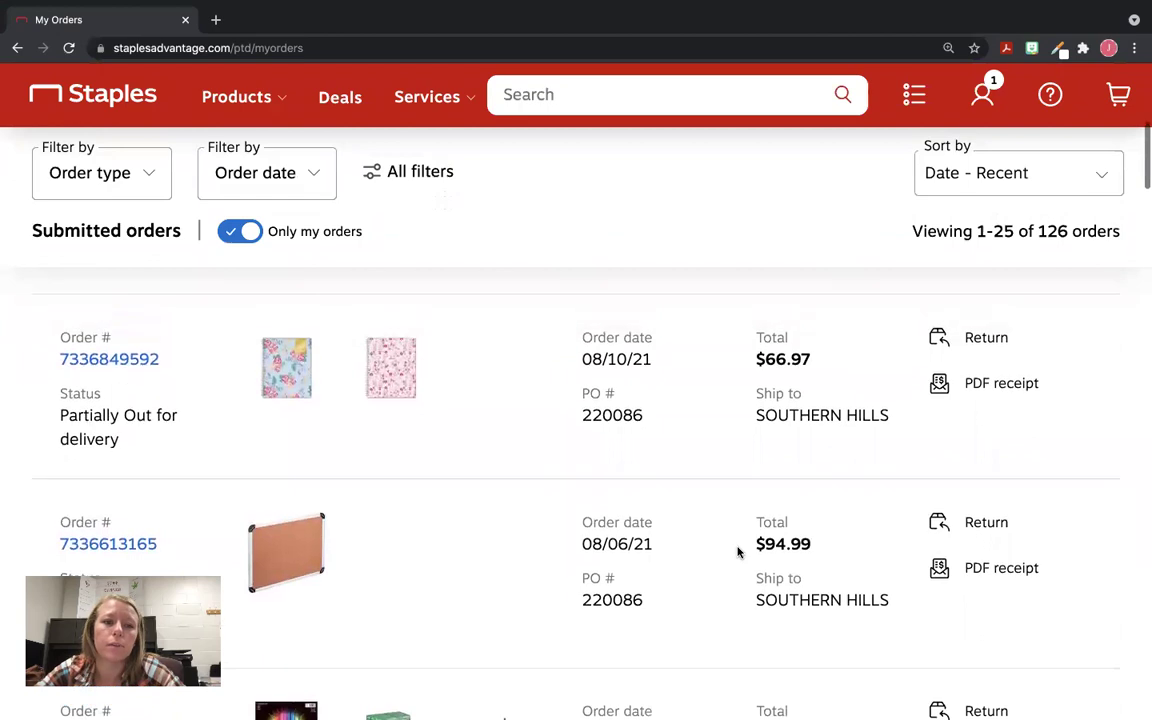
mouse_move(311, 385)
mouse_move(398, 370)
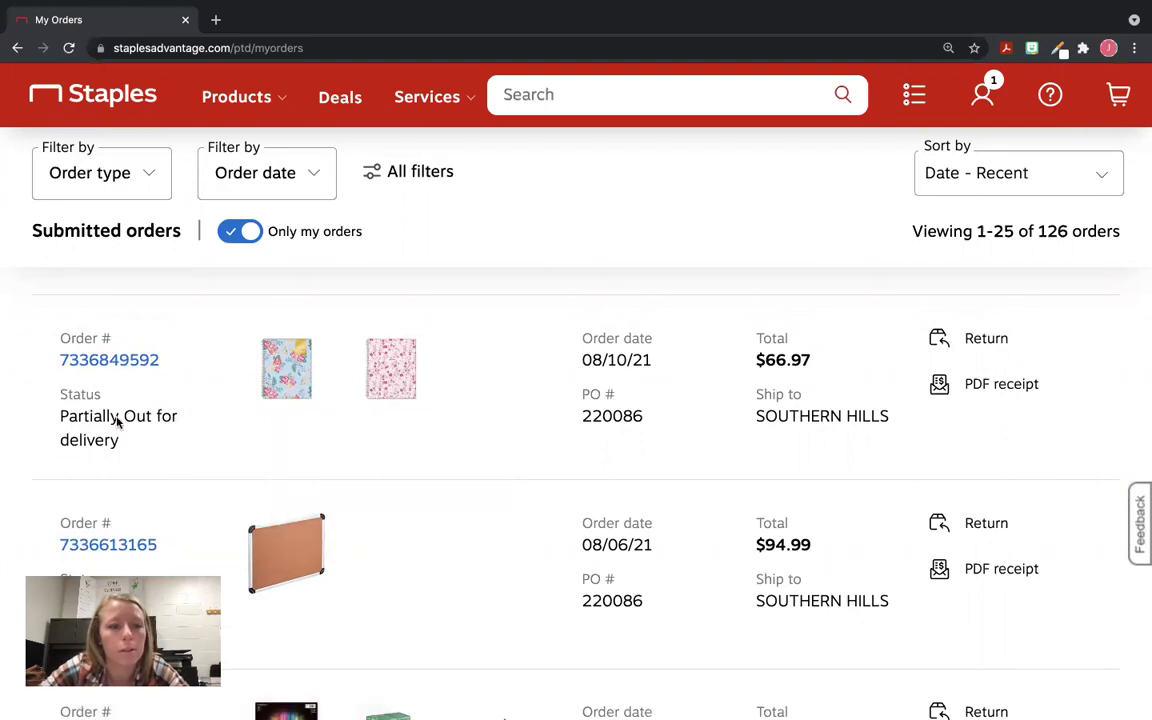
scroll(458, 442, "down", 2)
scroll(458, 442, "up", 2)
scroll(458, 442, "down", 3)
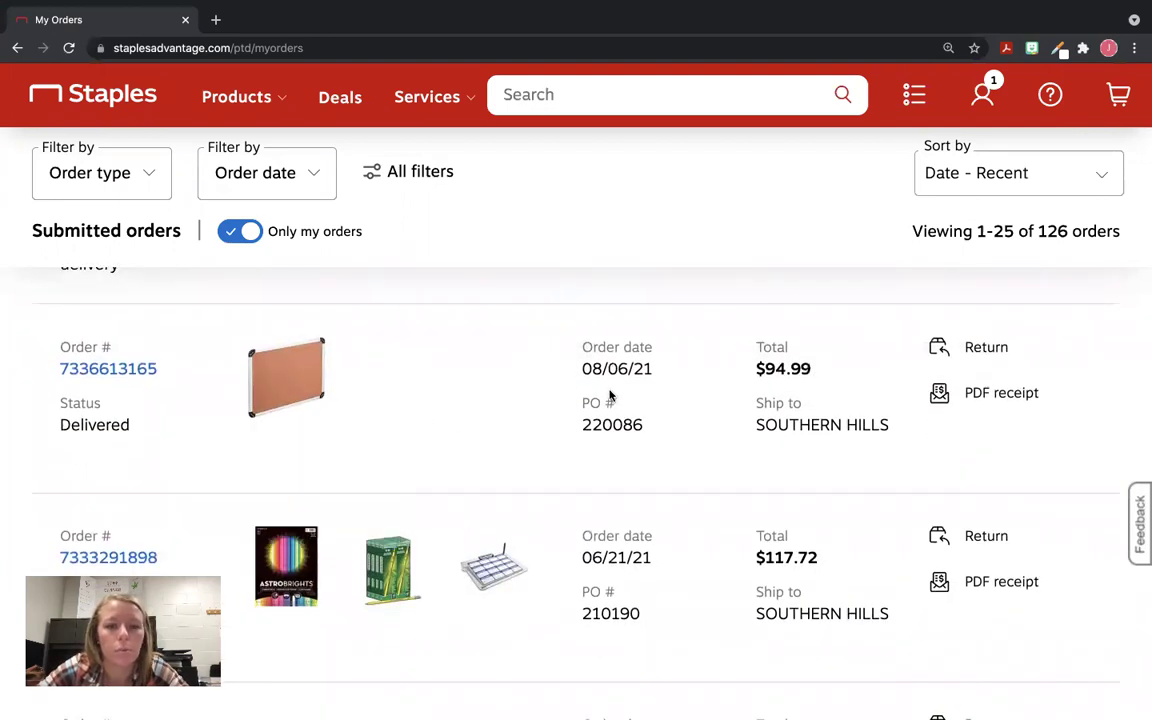
scroll(609, 397, "up", 3)
scroll(609, 397, "up", 2)
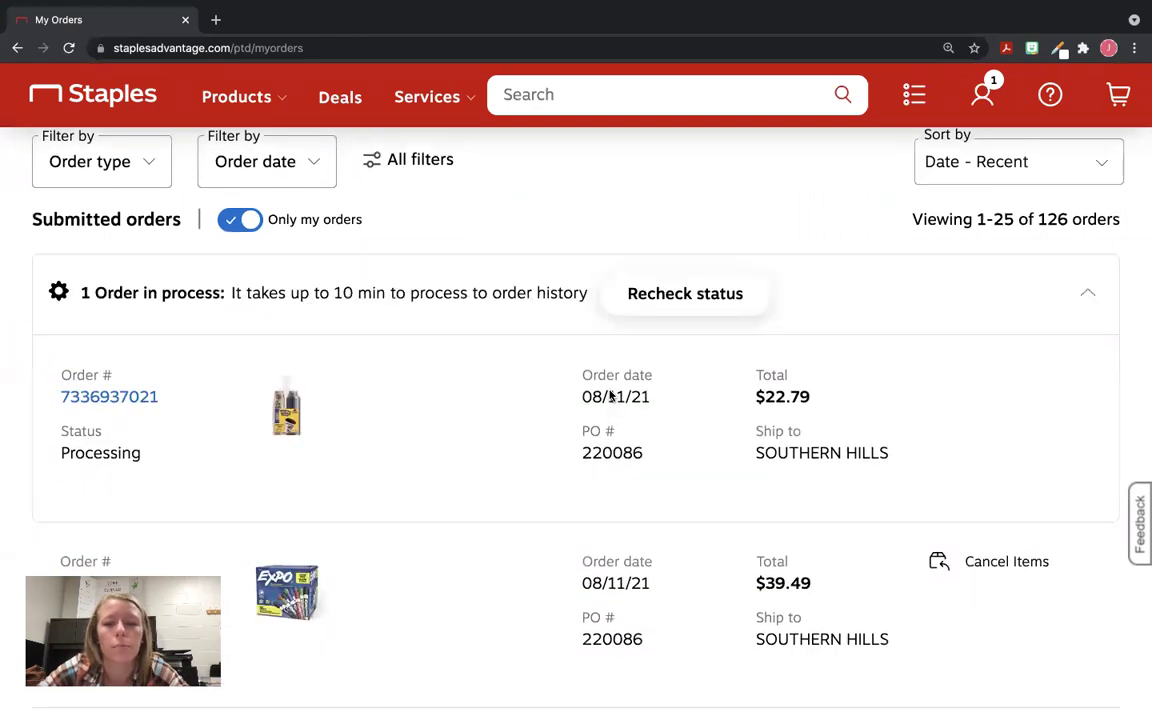
scroll(609, 397, "up", 2)
left_click(981, 170)
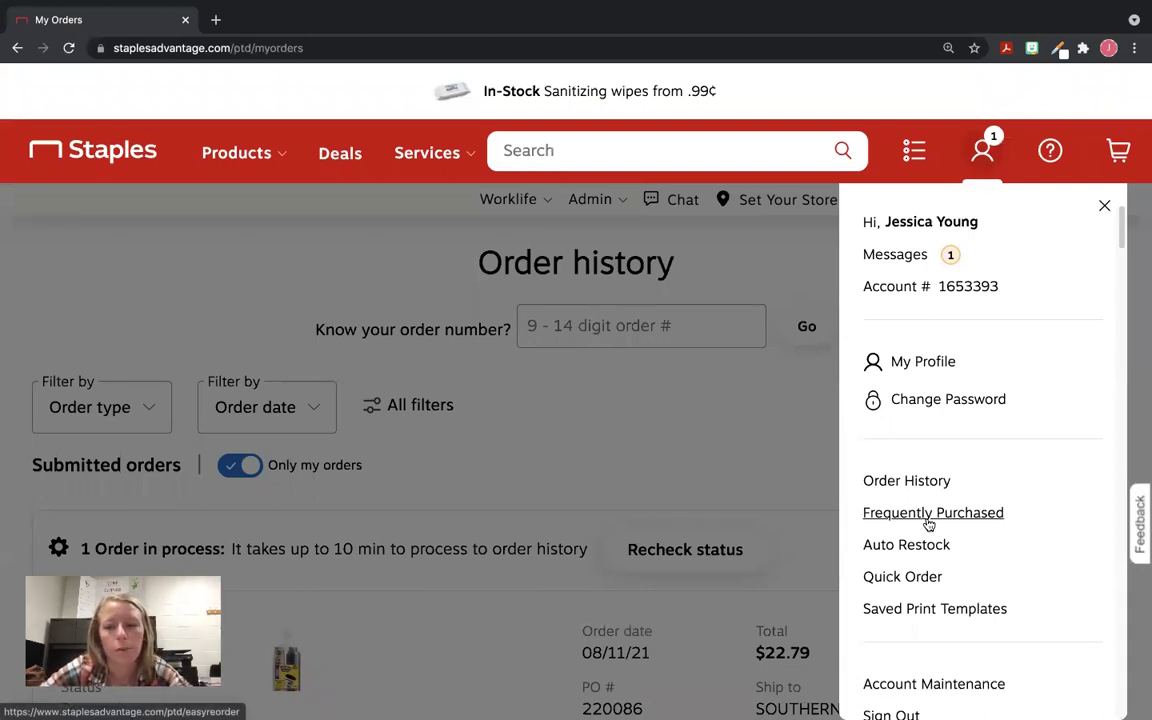
Step: Open the Frequently Purchased list of 200 items and scroll through it
left_click(929, 514)
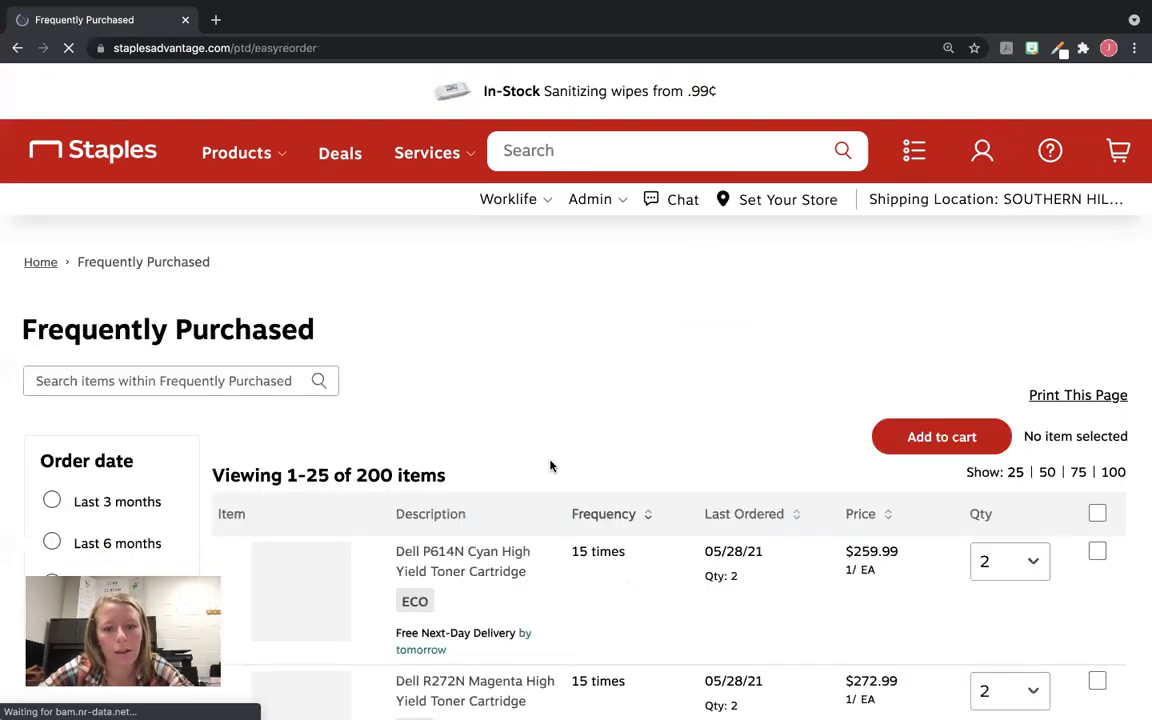
scroll(550, 465, "down", 3)
scroll(550, 465, "down", 1)
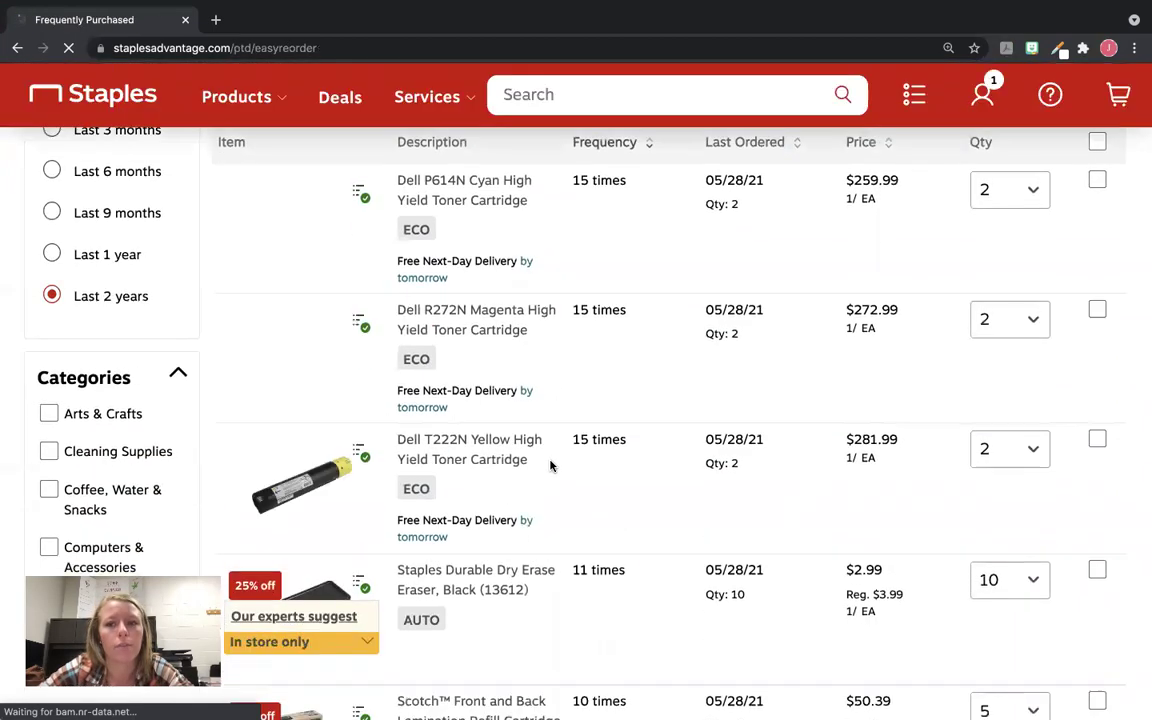
scroll(550, 465, "down", 3)
scroll(550, 463, "down", 1)
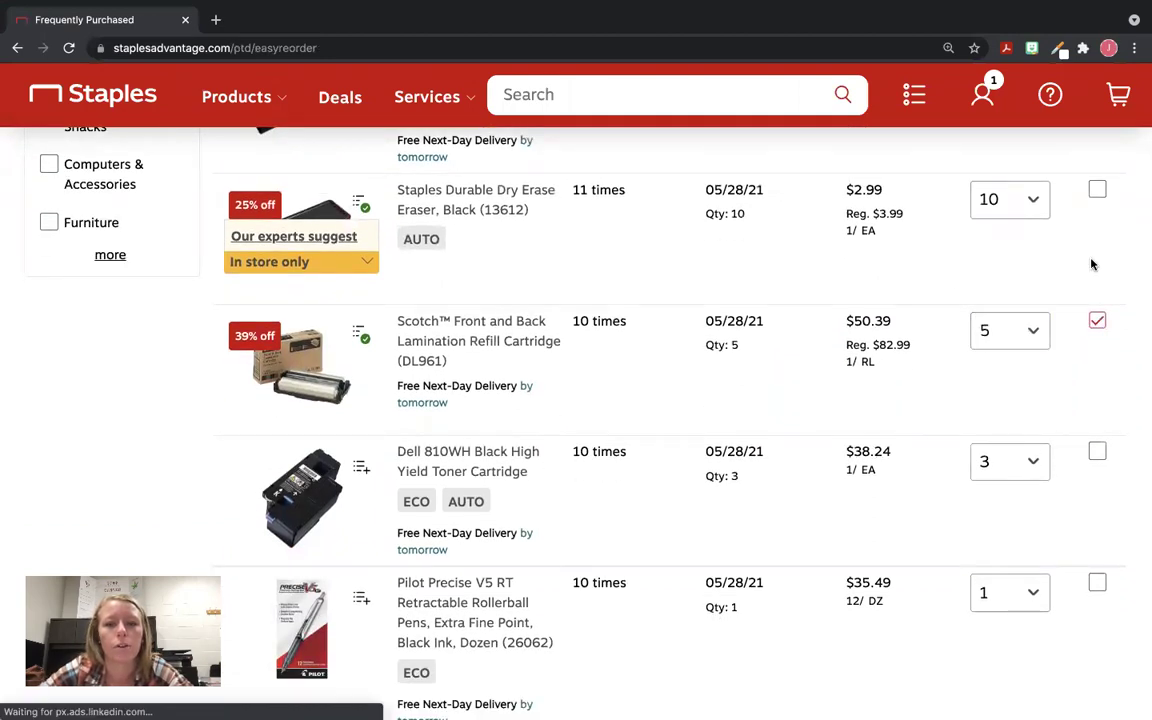
Step: Uncheck the Scotch lamination refill cartridge row and return to the top of the list
left_click(1097, 321)
scroll(800, 451, "down", 1)
scroll(800, 451, "down", 15)
scroll(800, 446, "down", 20)
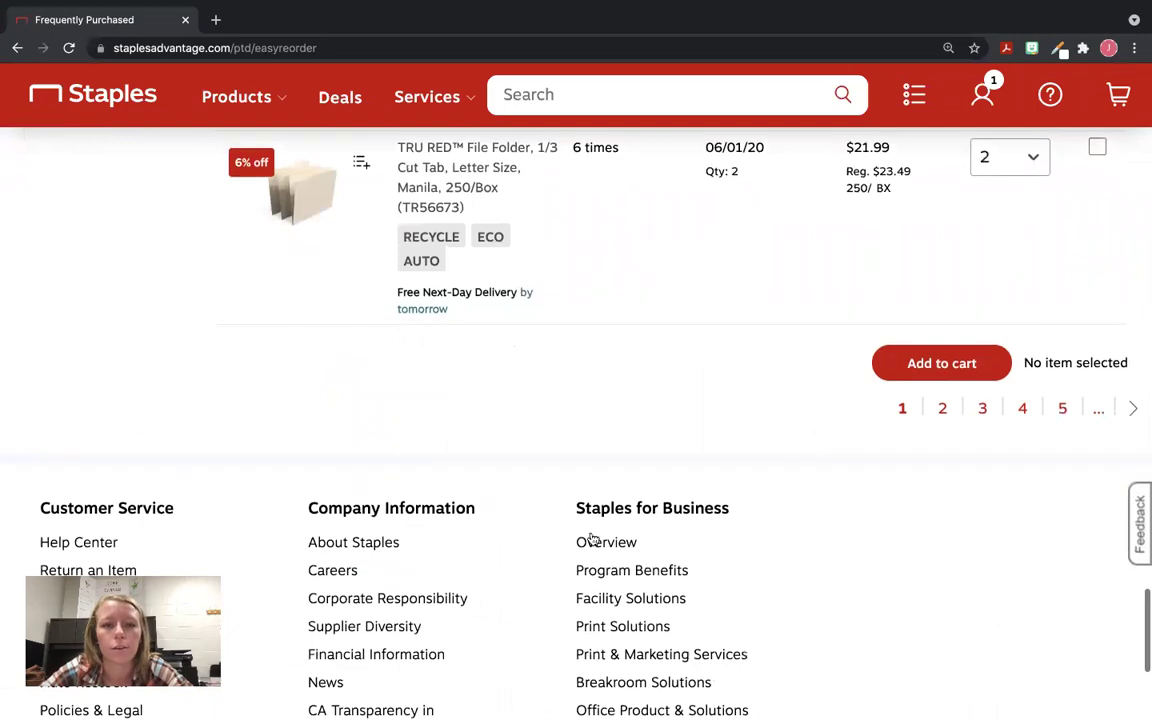
scroll(592, 542, "up", 5)
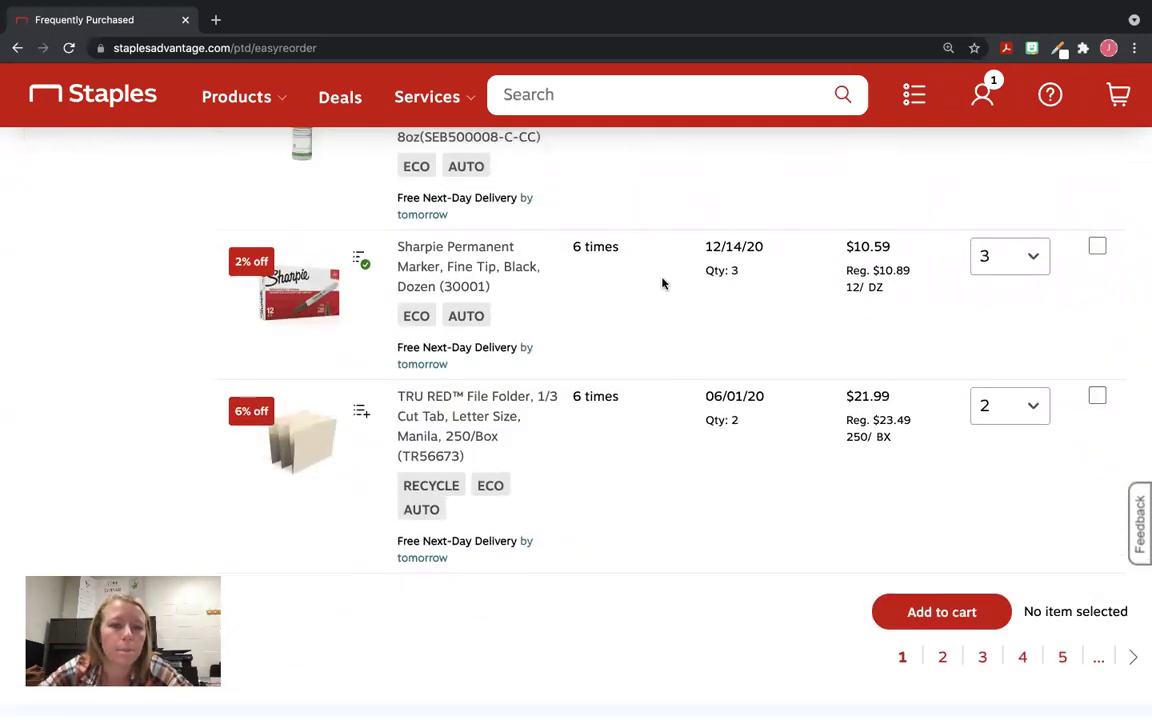
scroll(662, 284, "up", 20)
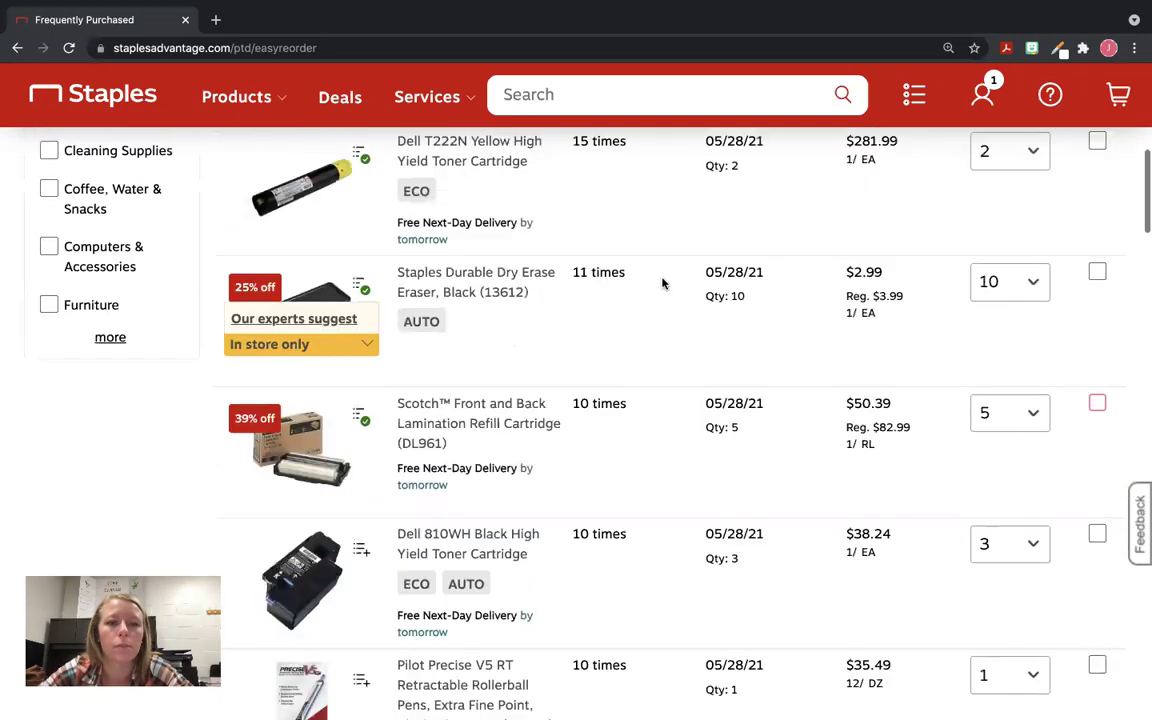
scroll(662, 284, "up", 6)
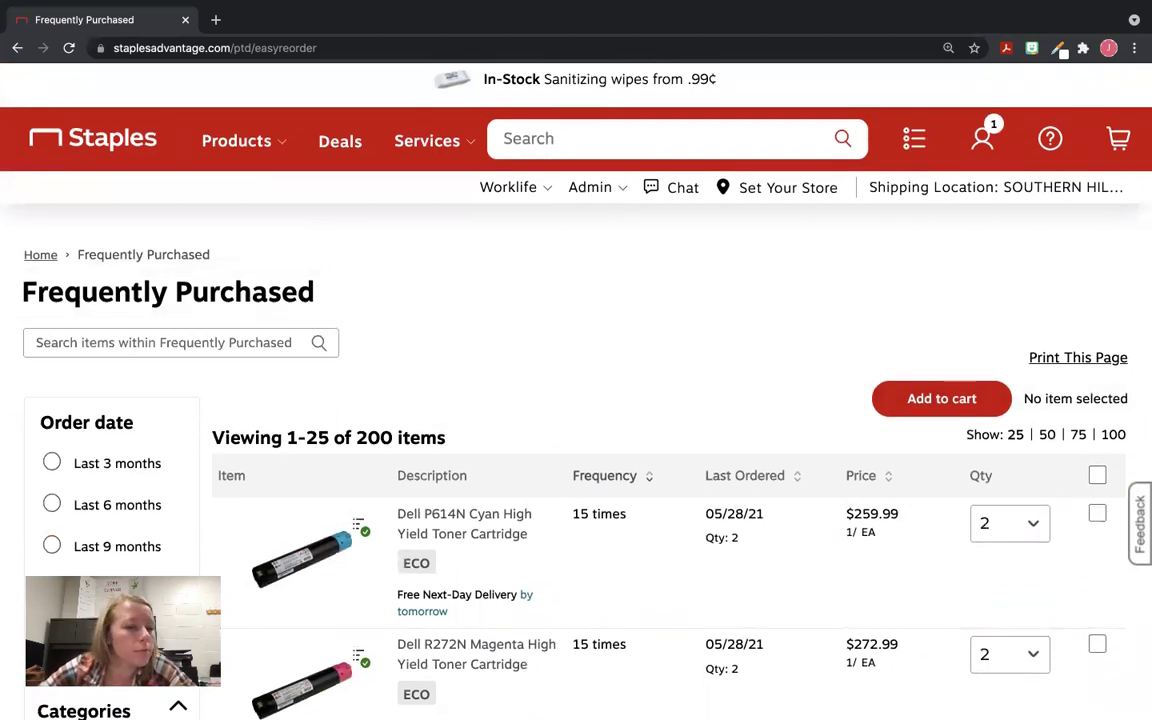
mouse_move(830, 8)
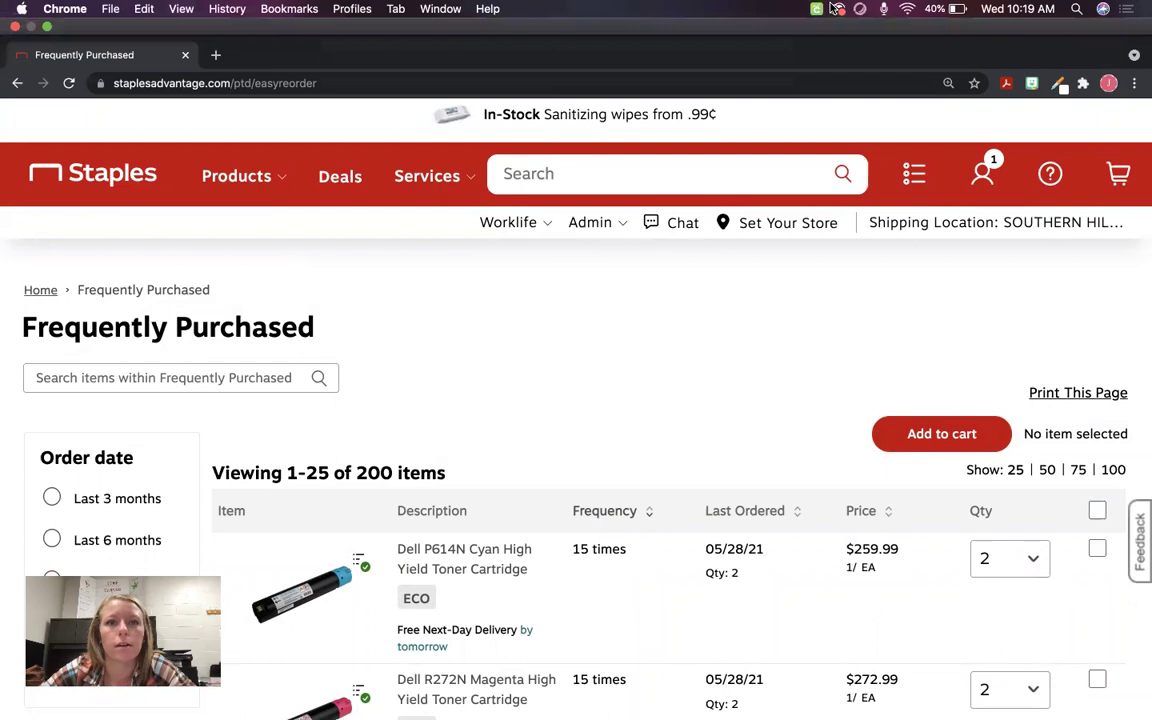